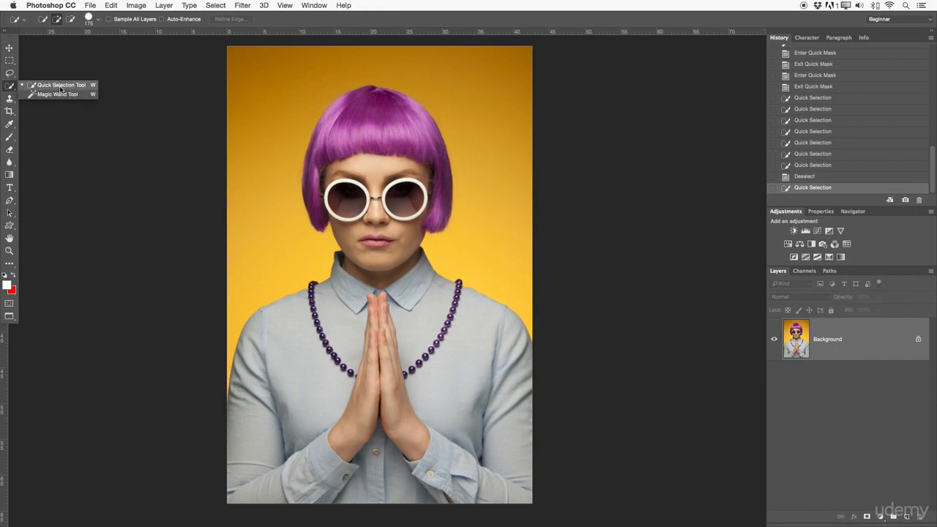
Step: Activate the Quick Selection Tool in new-selection mode and check its brush settings
click(60, 88)
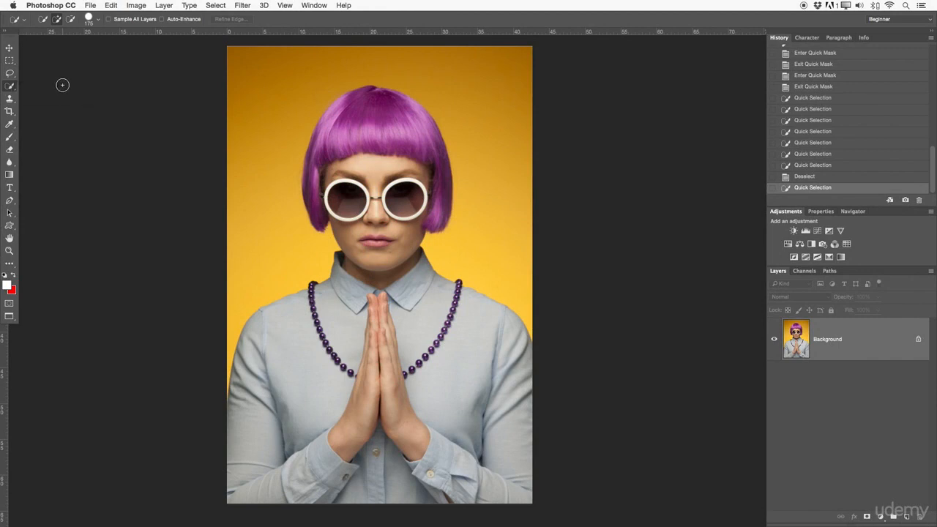
click(43, 20)
click(96, 22)
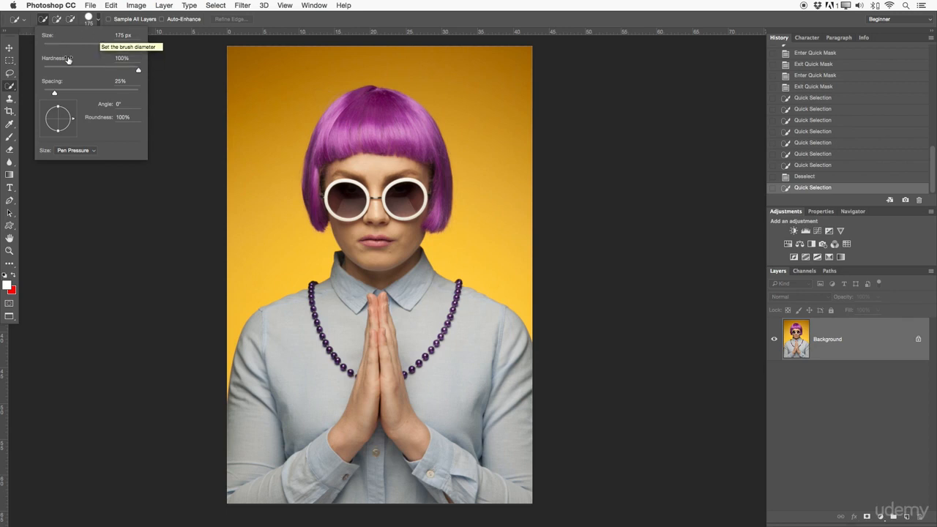
click(99, 22)
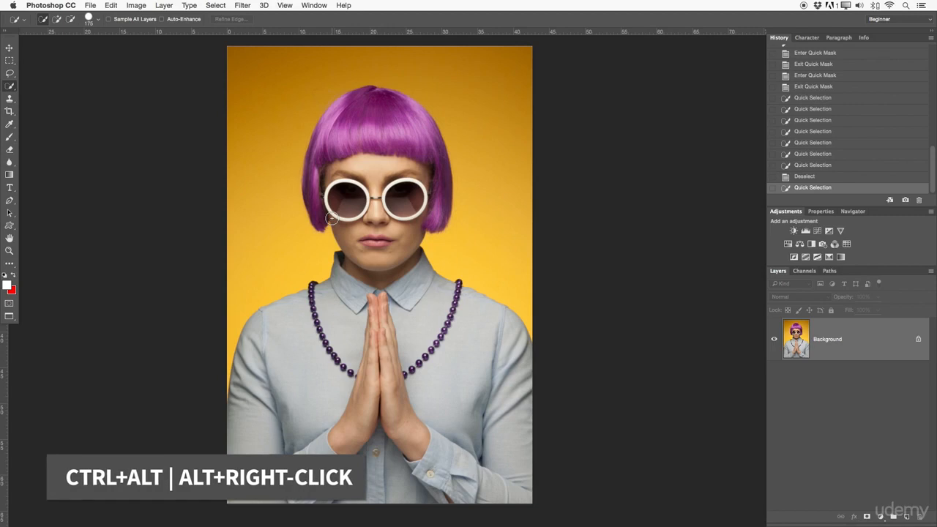
Step: Resize the Quick Selection brush directly on the canvas, trying softer and harder edges and ending with a 304 px brush
mouse_move(345, 219)
mouse_down()
mouse_move(470, 234)
mouse_move(370, 219)
mouse_move(424, 226)
mouse_move(373, 224)
mouse_move(409, 196)
mouse_move(441, 229)
mouse_move(410, 213)
mouse_up()
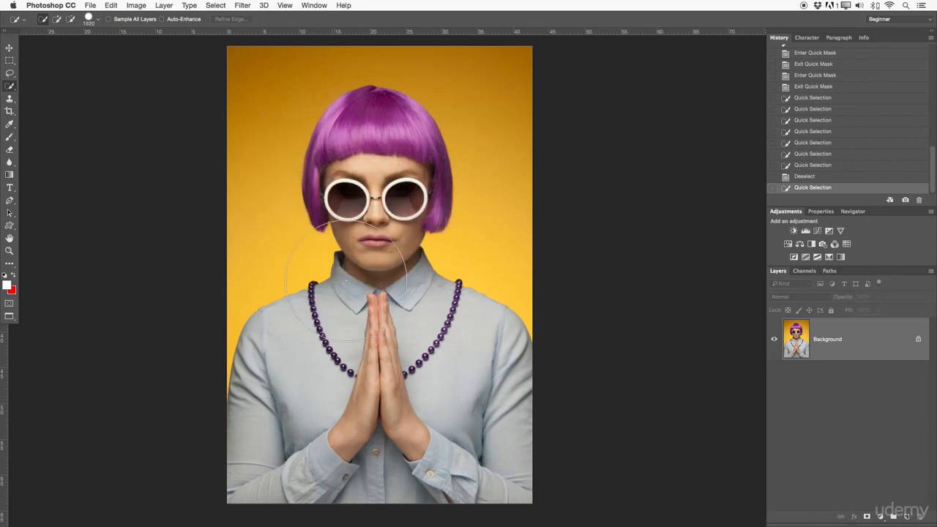
mouse_move(373, 270)
mouse_down()
mouse_move(437, 271)
mouse_move(328, 275)
mouse_move(432, 276)
mouse_move(436, 113)
mouse_move(423, 384)
mouse_move(437, 121)
mouse_move(424, 349)
mouse_move(429, 184)
mouse_up()
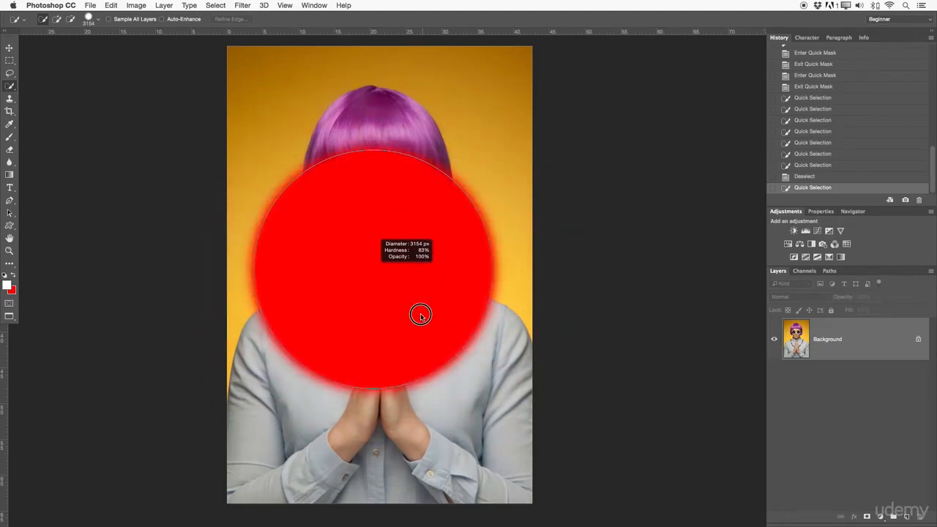
drag(418, 305, 419, 150)
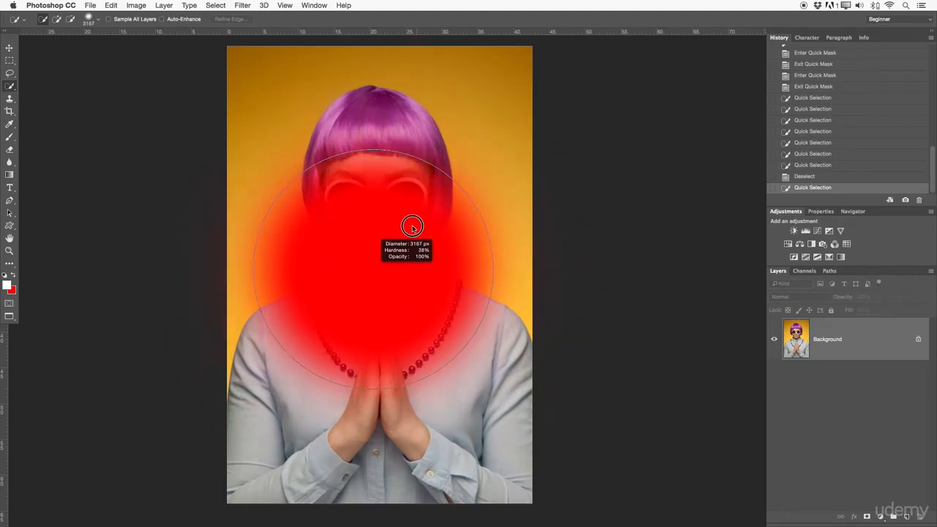
drag(395, 357, 406, 145)
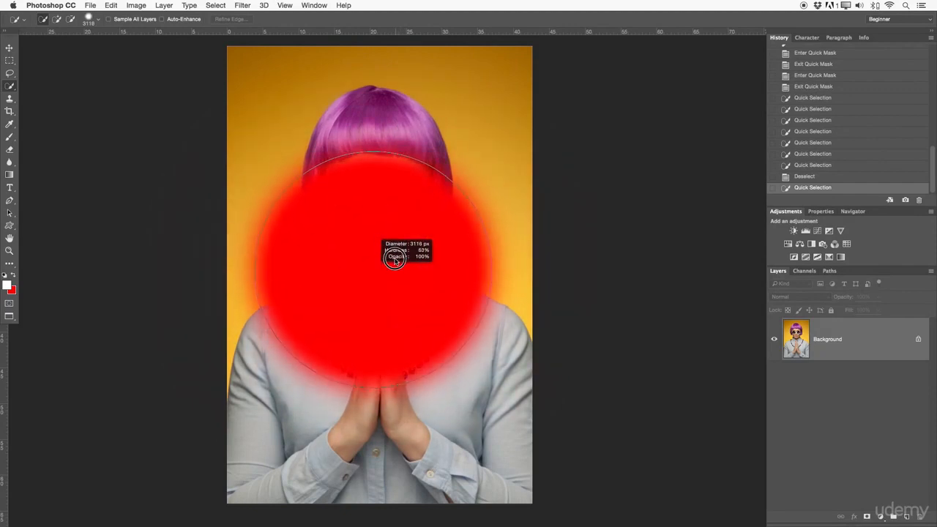
drag(397, 234, 400, 192)
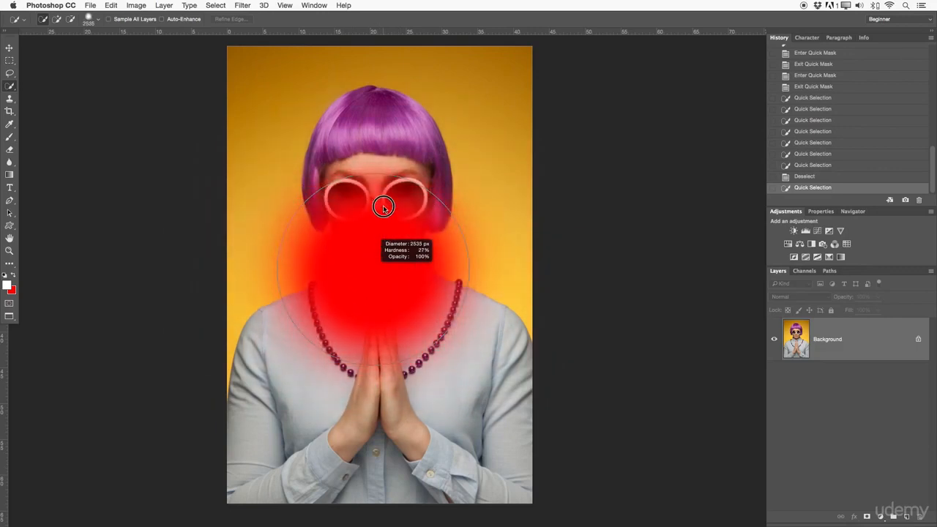
mouse_move(376, 284)
mouse_down()
mouse_move(376, 243)
mouse_move(367, 407)
mouse_move(295, 344)
mouse_move(258, 328)
mouse_up()
mouse_move(392, 251)
mouse_down()
mouse_move(381, 254)
mouse_move(392, 251)
mouse_up()
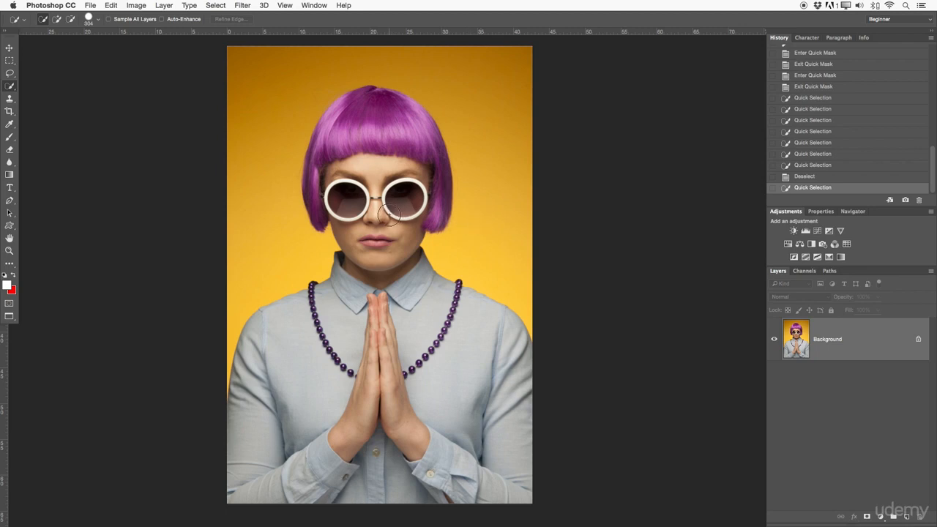
Step: Select the yellow backdrop around the woman and apply the selection as a layer mask on the unlocked Background layer
mouse_move(215, 307)
mouse_down()
mouse_move(297, 255)
mouse_move(270, 182)
mouse_move(274, 92)
mouse_move(346, 56)
mouse_move(409, 46)
mouse_move(456, 78)
mouse_move(479, 113)
mouse_move(489, 167)
mouse_move(481, 220)
mouse_move(461, 228)
mouse_up()
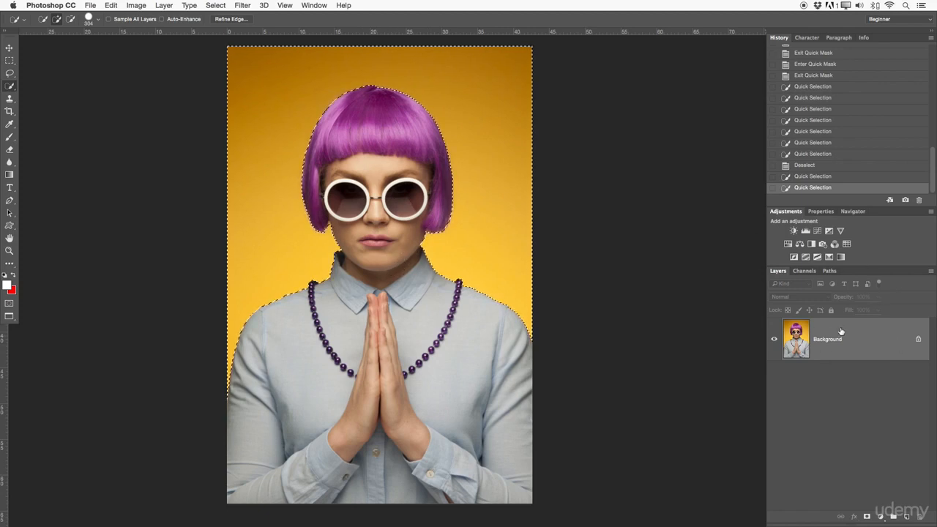
click(916, 341)
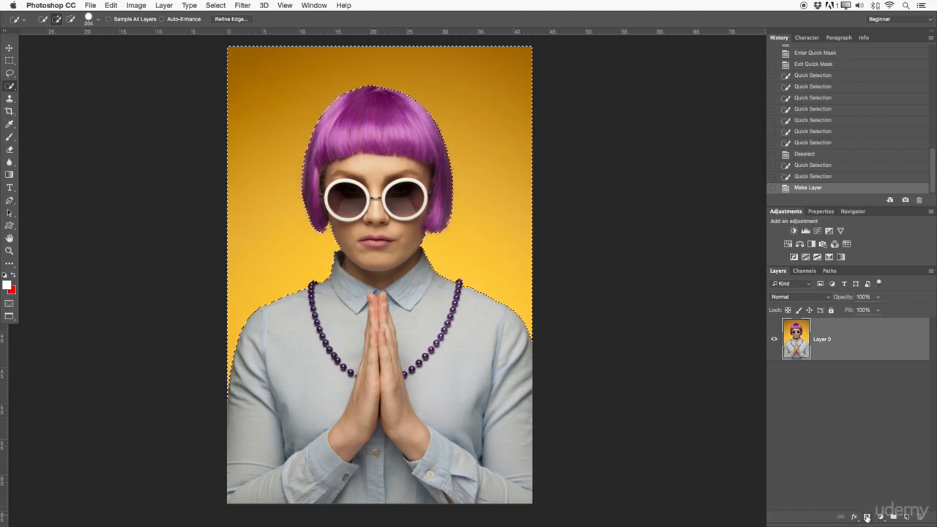
click(866, 516)
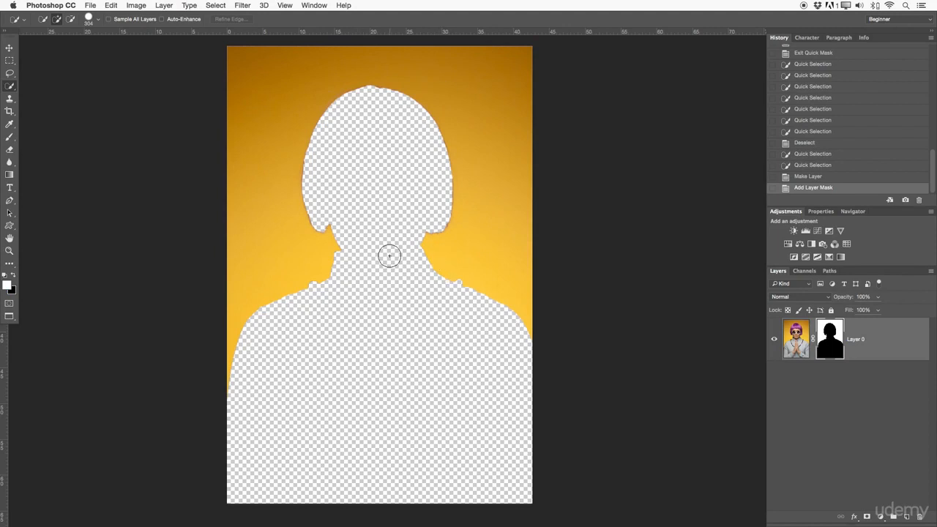
Step: Inspect the mask's edges up close, and step the history back to the backdrop selection made before the layer was unlocked
key(z)
click(350, 229)
click(347, 231)
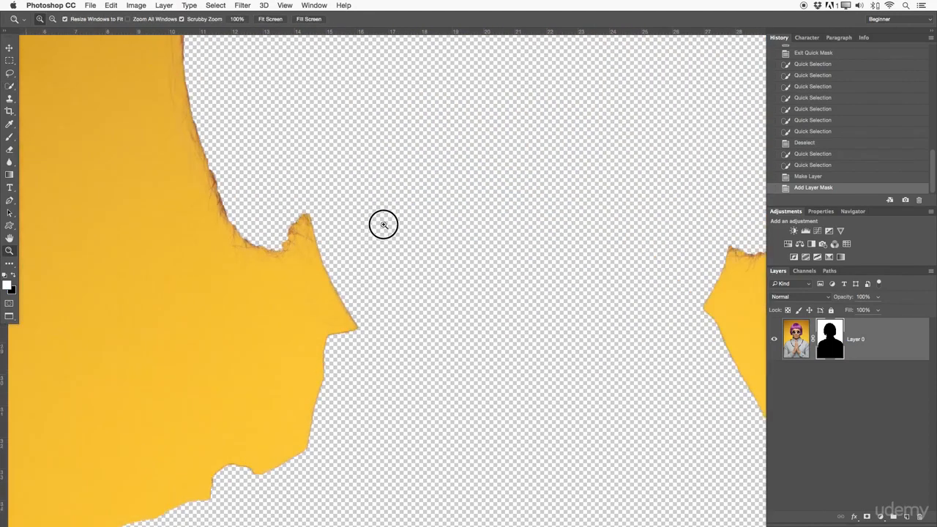
drag(390, 375, 310, 368)
drag(495, 383, 487, 305)
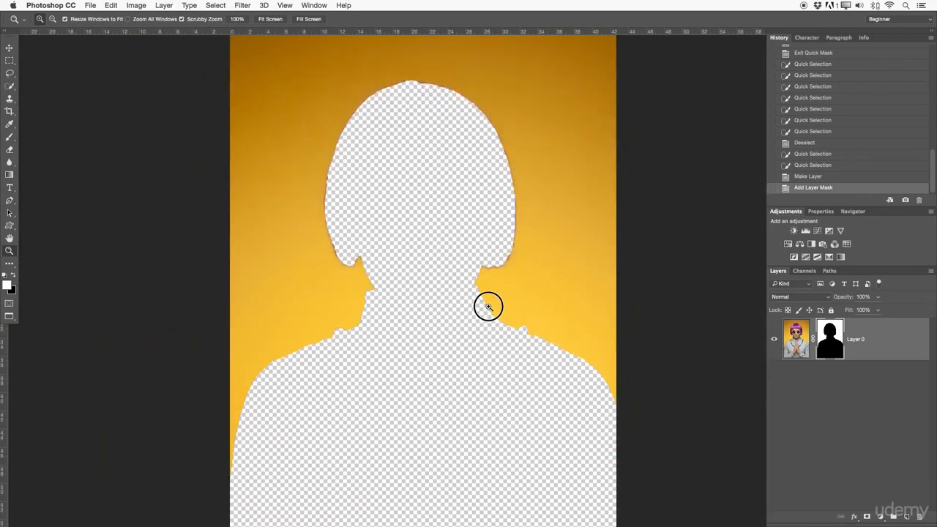
click(811, 166)
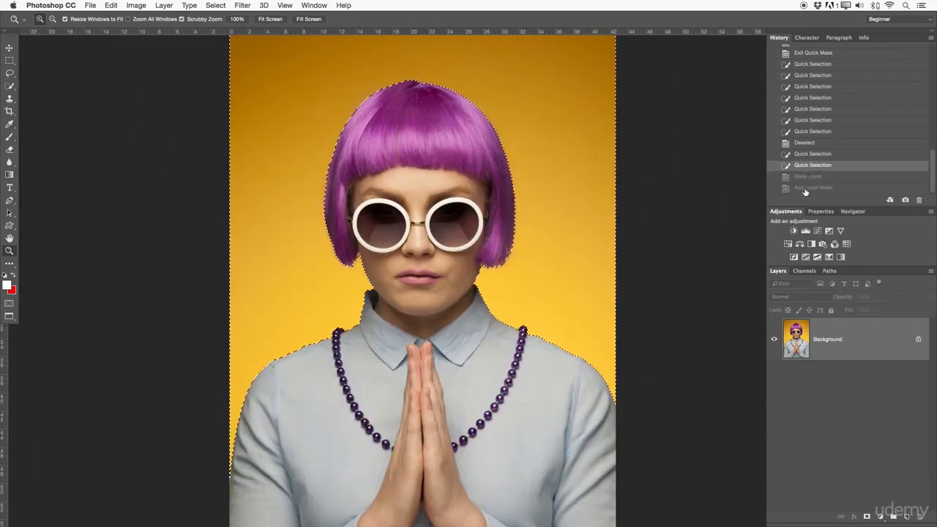
alt+click(568, 205)
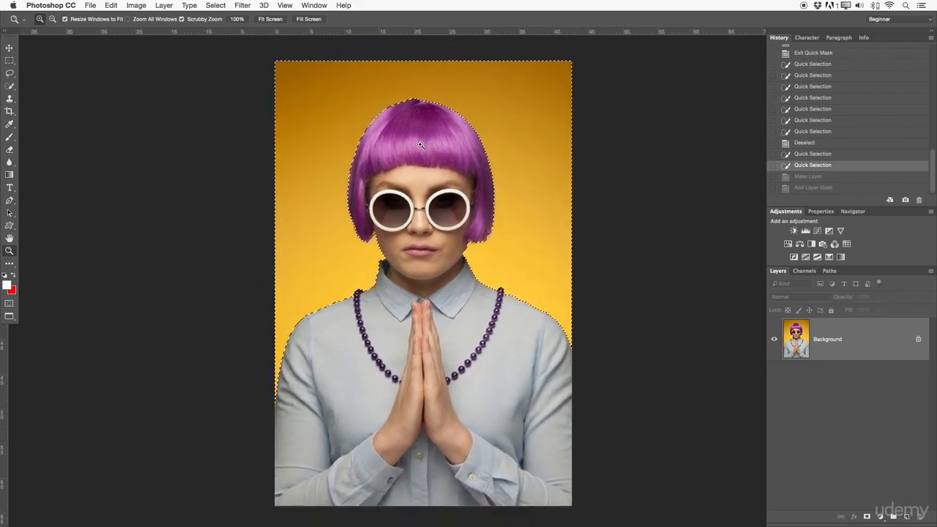
Step: Invert the backdrop selection so it covers the woman and add a layer mask that hides the yellow backdrop
click(11, 89)
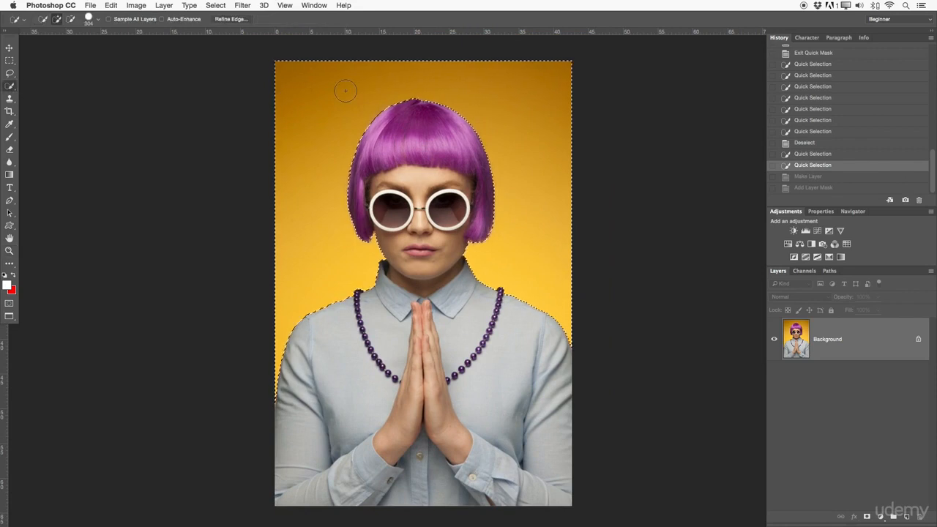
right_click(321, 140)
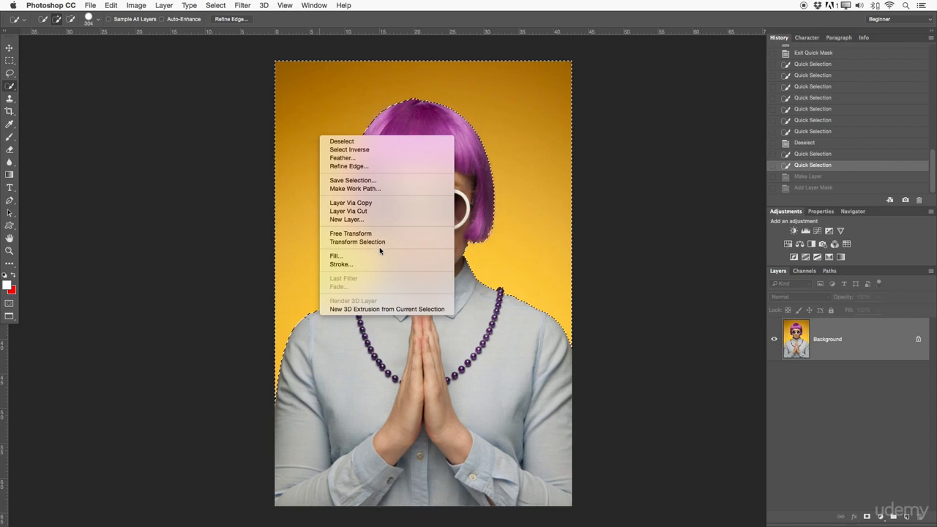
click(361, 150)
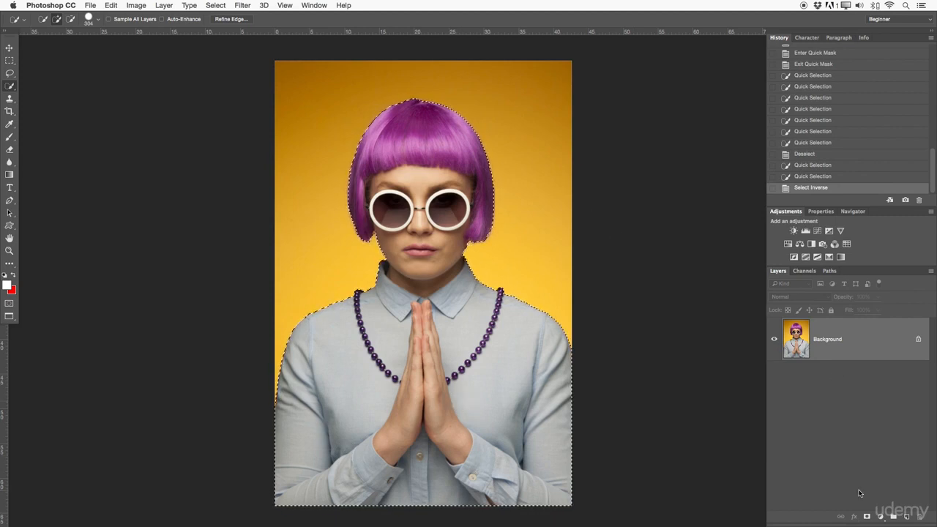
click(867, 517)
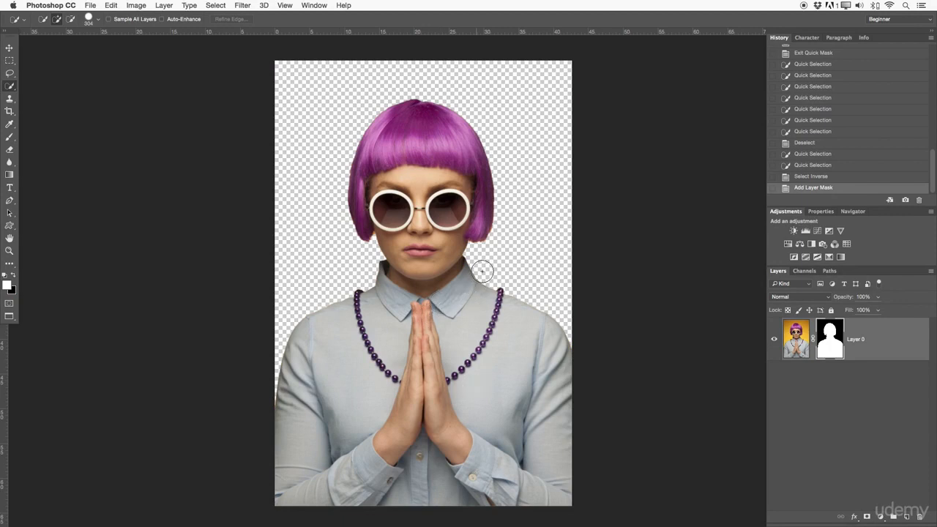
Step: Refine the layer mask by brushing along the edges of the woman's shoulders, neck and hair with a size 150 brush, output to the layer mask
key(z)
drag(490, 233, 544, 230)
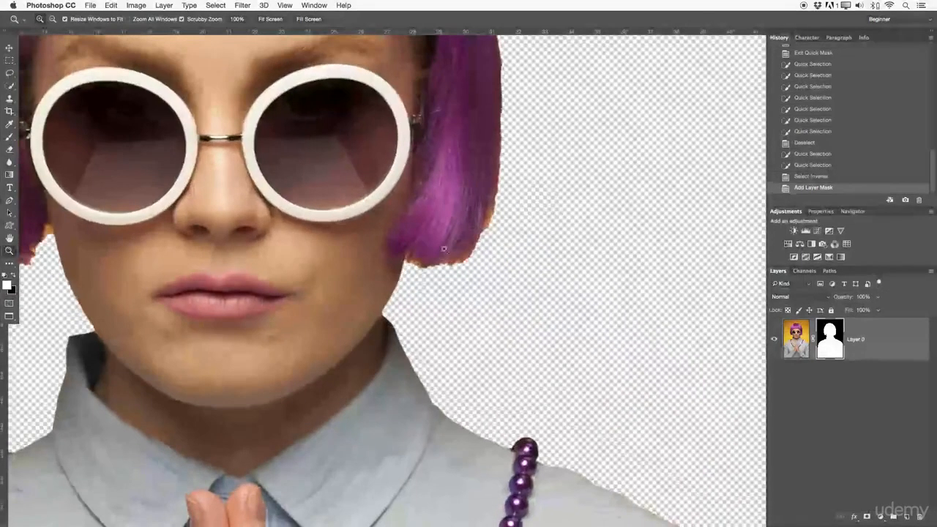
drag(479, 234, 426, 235)
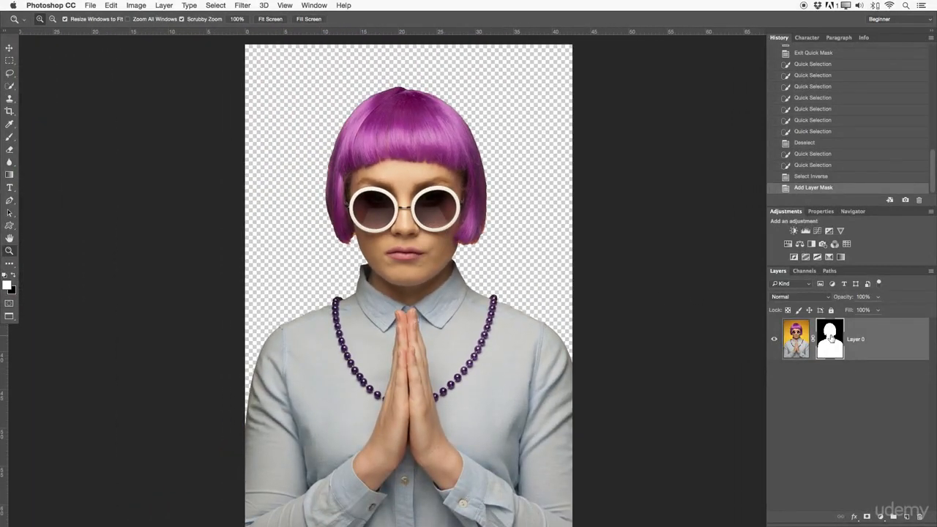
right_click(832, 336)
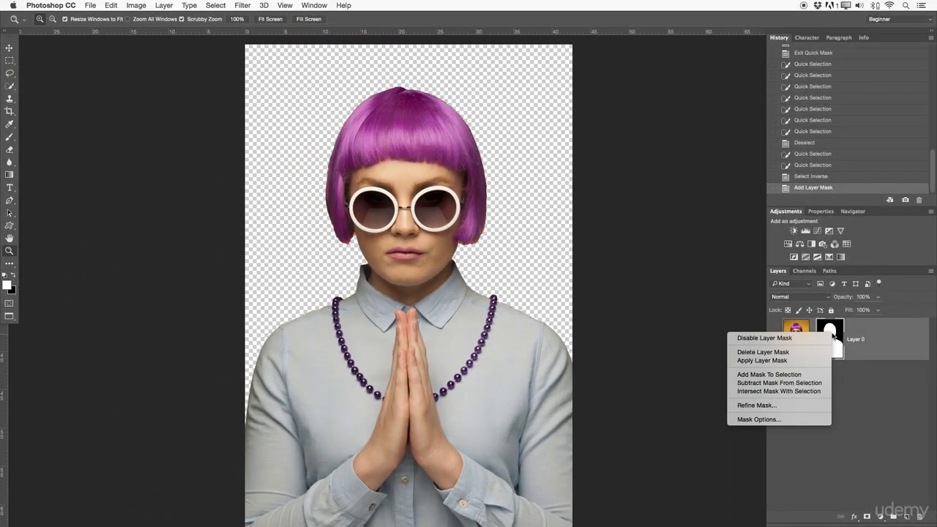
click(747, 405)
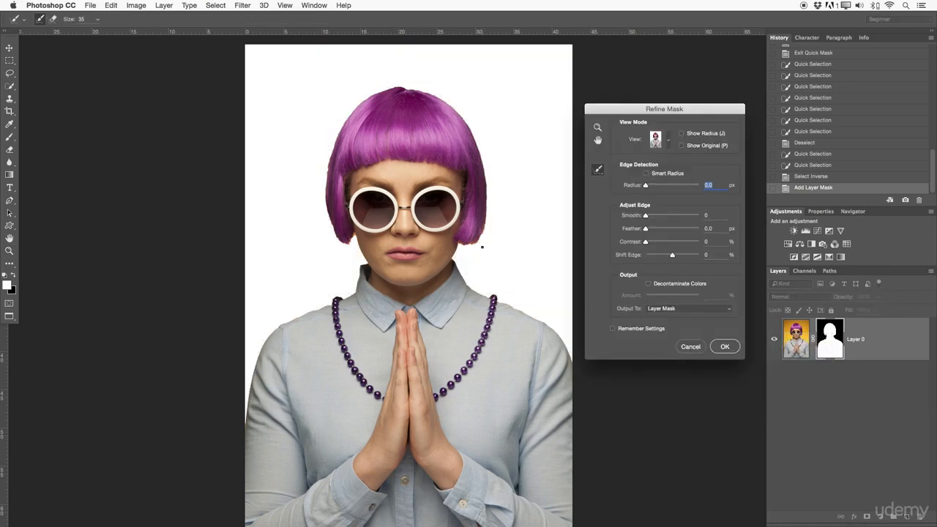
mouse_move(477, 243)
mouse_down()
mouse_move(453, 258)
mouse_move(459, 272)
mouse_move(528, 314)
mouse_move(574, 362)
mouse_up()
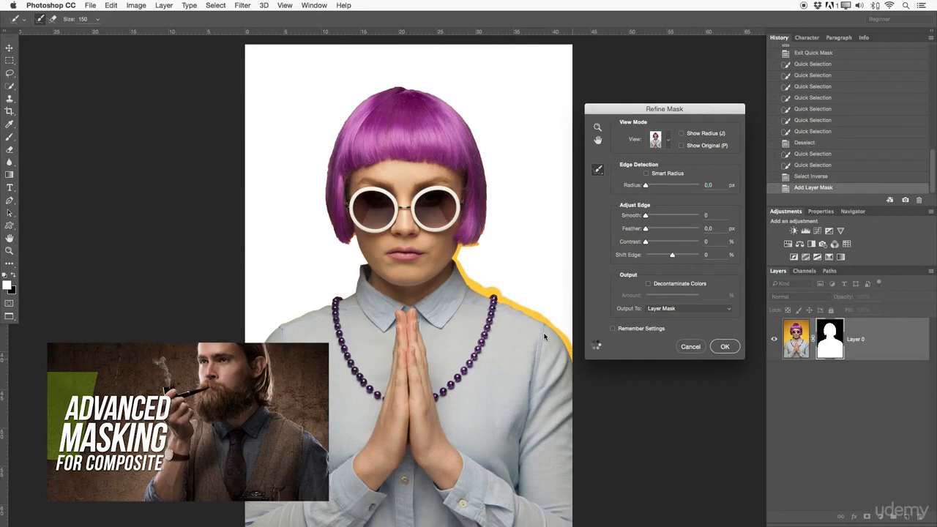
mouse_move(463, 254)
mouse_down()
mouse_move(482, 228)
mouse_move(486, 178)
mouse_move(461, 103)
mouse_move(435, 91)
mouse_move(460, 114)
mouse_move(392, 85)
mouse_move(354, 105)
mouse_move(324, 171)
mouse_move(327, 211)
mouse_move(345, 237)
mouse_up()
mouse_move(344, 243)
mouse_down()
mouse_move(363, 261)
mouse_move(352, 294)
mouse_move(252, 342)
mouse_up()
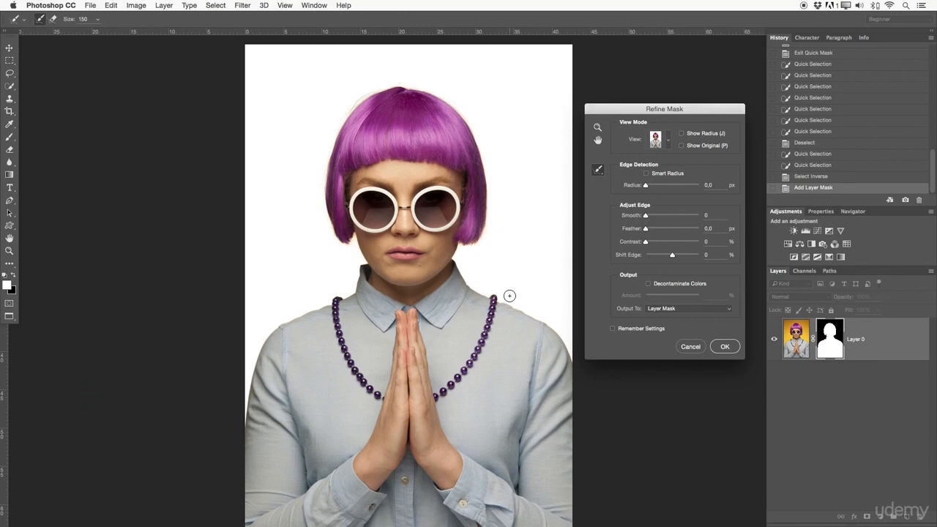
click(728, 347)
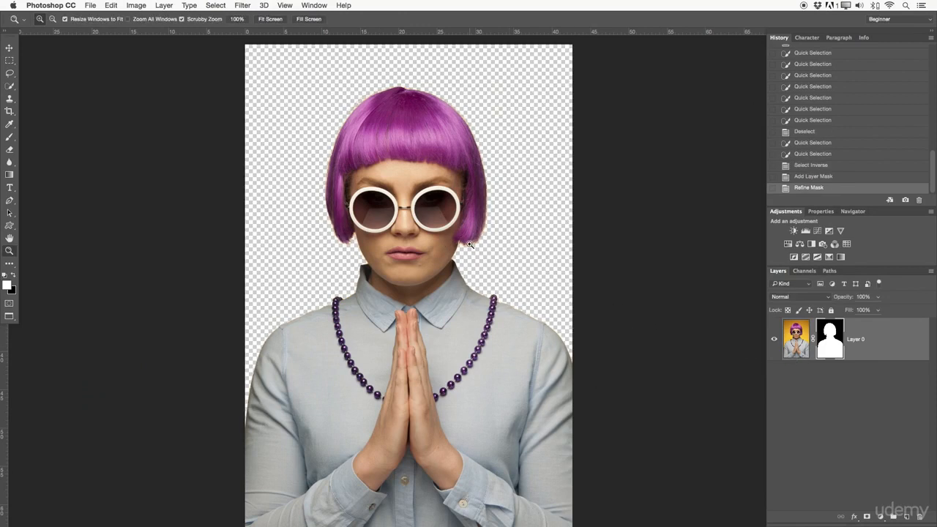
Step: Examine the refined hair edges, and step the history back to the inverted selection, removing the mask refinement and layer mask
drag(471, 243, 535, 243)
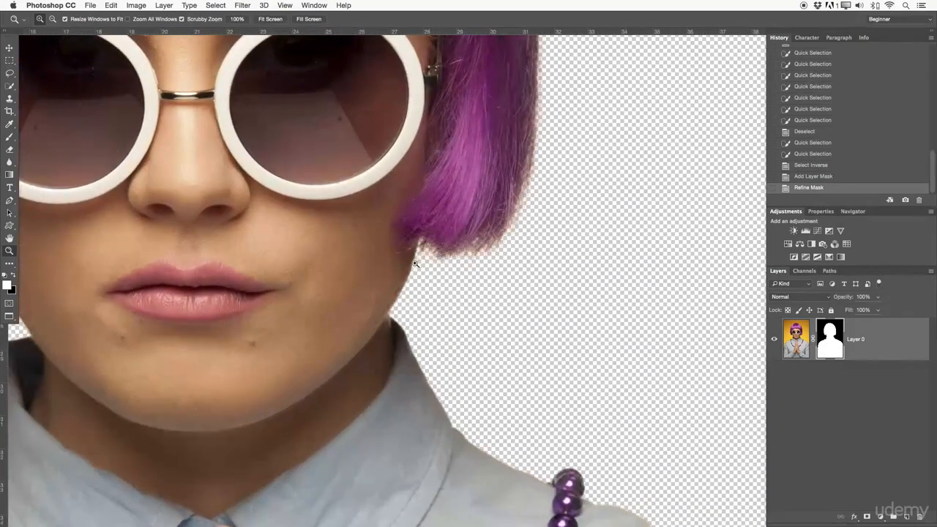
drag(518, 185, 524, 437)
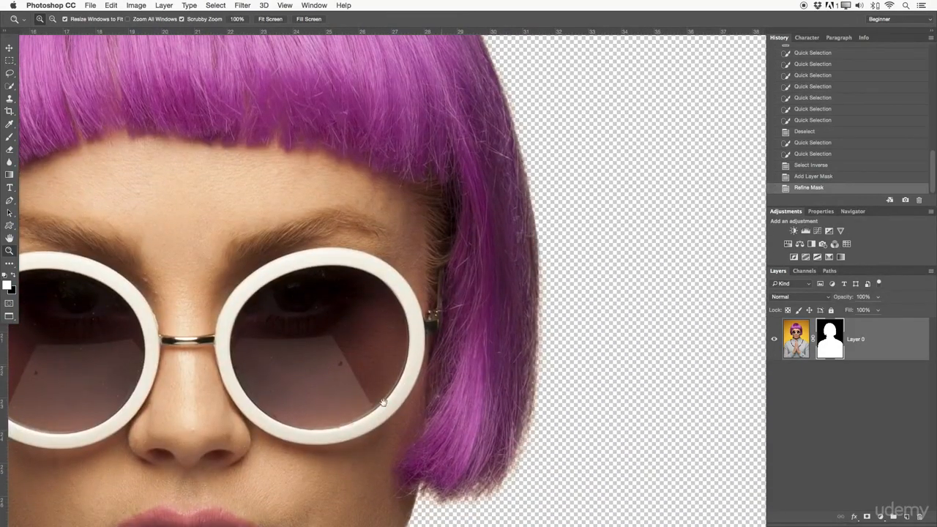
drag(432, 373, 625, 329)
drag(321, 465, 312, 270)
drag(415, 261, 353, 263)
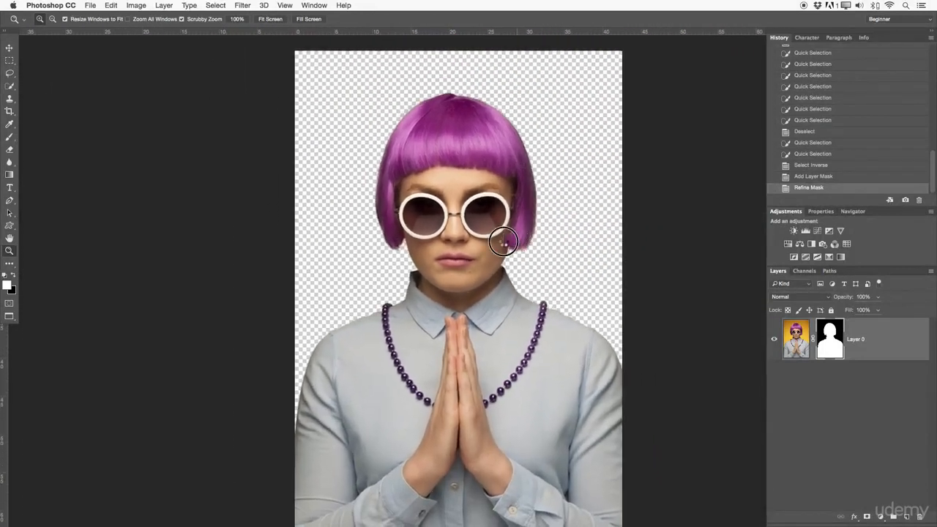
drag(516, 250, 496, 249)
click(802, 177)
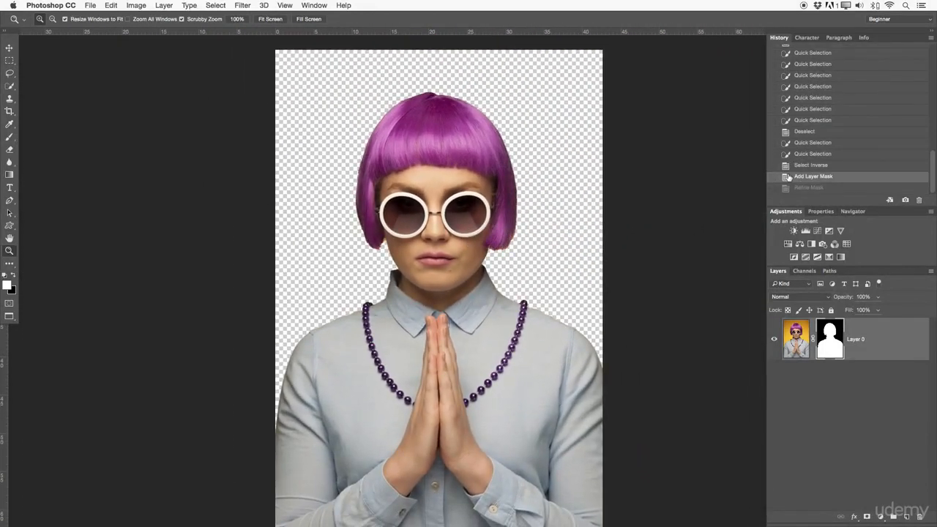
click(800, 166)
scroll(505, 211, right, 2)
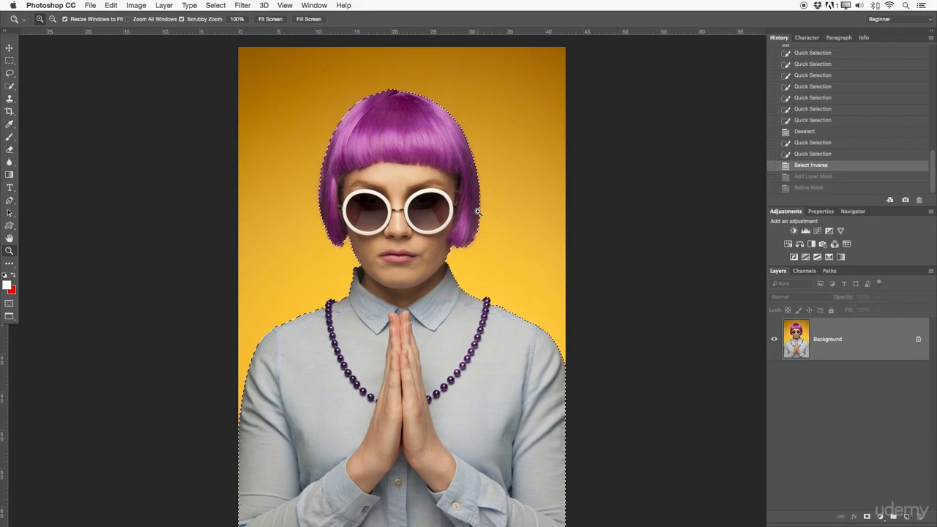
Step: Clear the selection around the woman and reactivate the Quick Selection Tool
key(super+d)
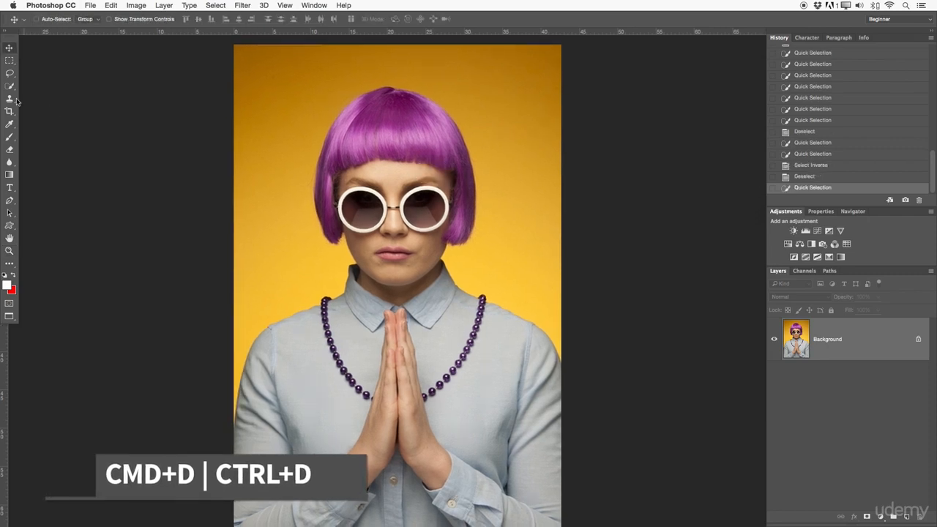
right_click(9, 85)
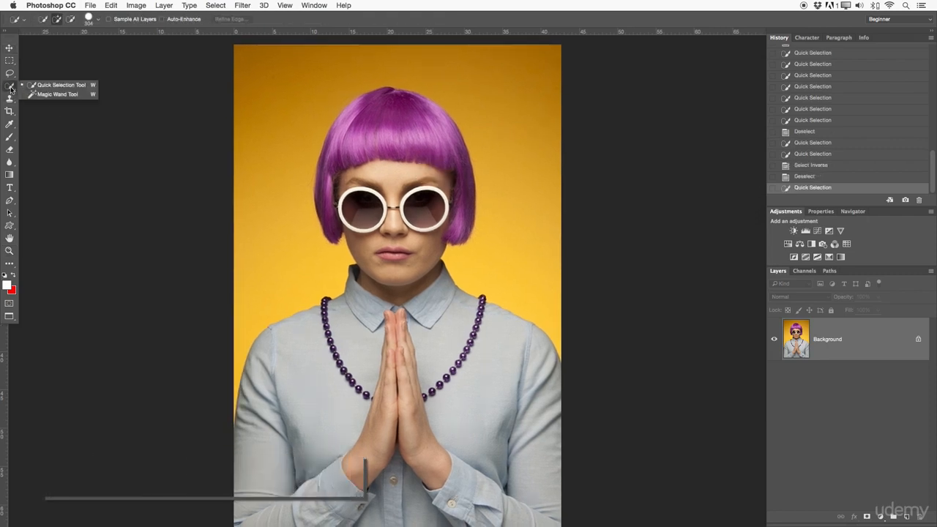
click(51, 83)
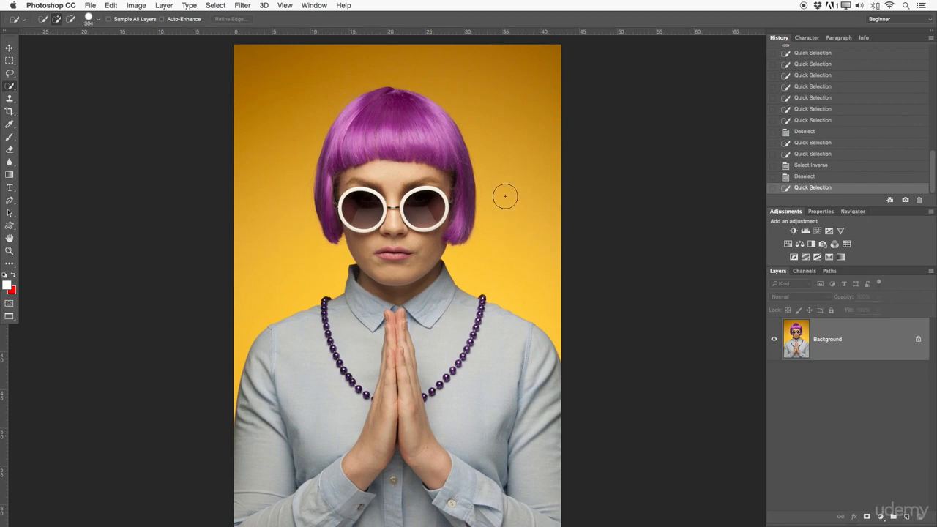
Step: Select the woman with the Quick Selection Tool and subtract the yellow backdrop caught on the left beside her hair
mouse_move(306, 518)
mouse_down()
mouse_move(302, 441)
mouse_move(281, 495)
mouse_move(276, 476)
mouse_move(295, 413)
mouse_move(341, 357)
mouse_move(372, 341)
mouse_move(386, 263)
mouse_move(365, 218)
mouse_move(274, 174)
mouse_move(333, 161)
mouse_move(364, 119)
mouse_move(399, 107)
mouse_move(423, 131)
mouse_move(423, 256)
mouse_move(474, 378)
mouse_move(411, 357)
mouse_move(397, 374)
mouse_move(395, 410)
mouse_move(441, 477)
mouse_move(567, 484)
mouse_move(556, 464)
mouse_up()
drag(377, 262, 309, 226)
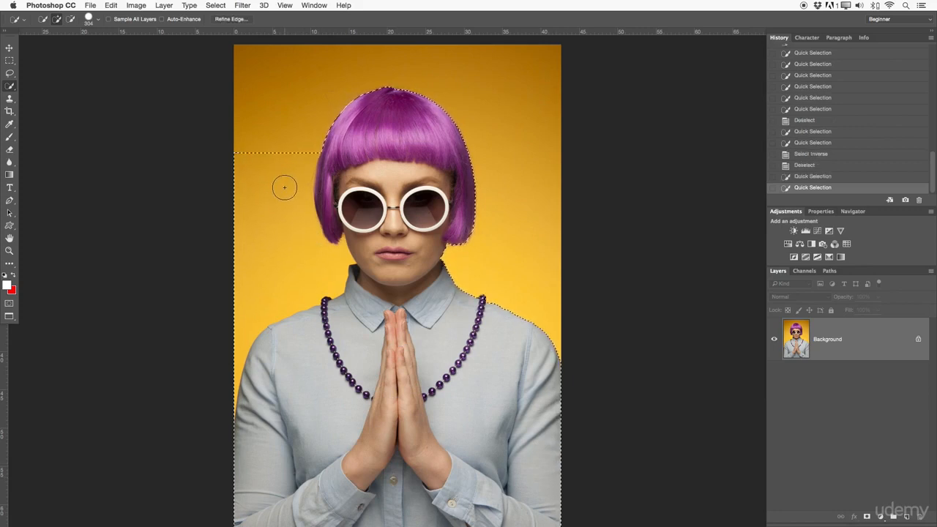
click(70, 20)
click(236, 144)
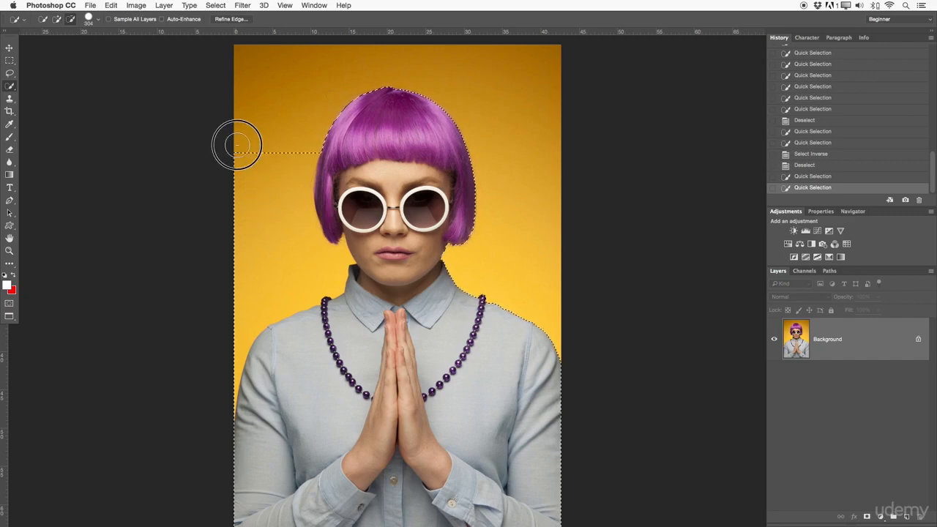
mouse_move(291, 179)
mouse_down()
mouse_move(305, 142)
mouse_move(298, 210)
mouse_move(280, 170)
mouse_move(265, 220)
mouse_move(287, 145)
mouse_up()
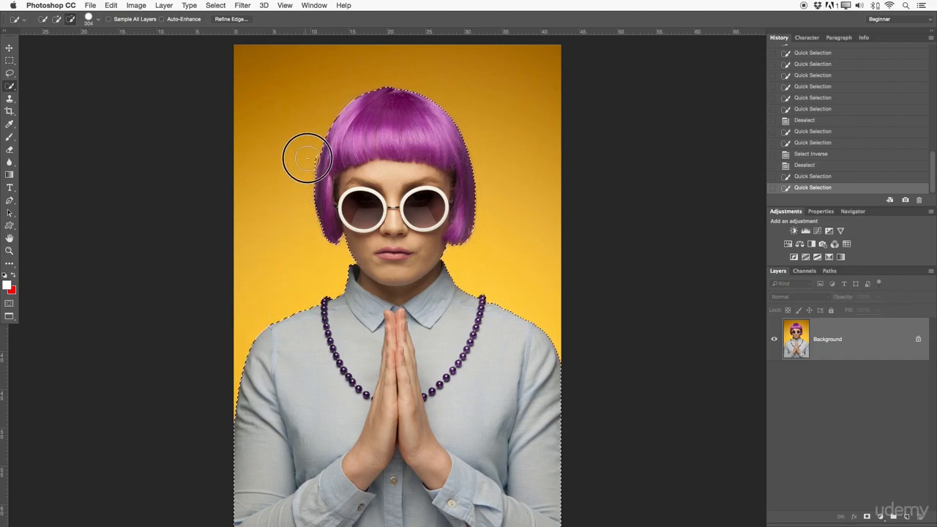
drag(309, 152, 280, 145)
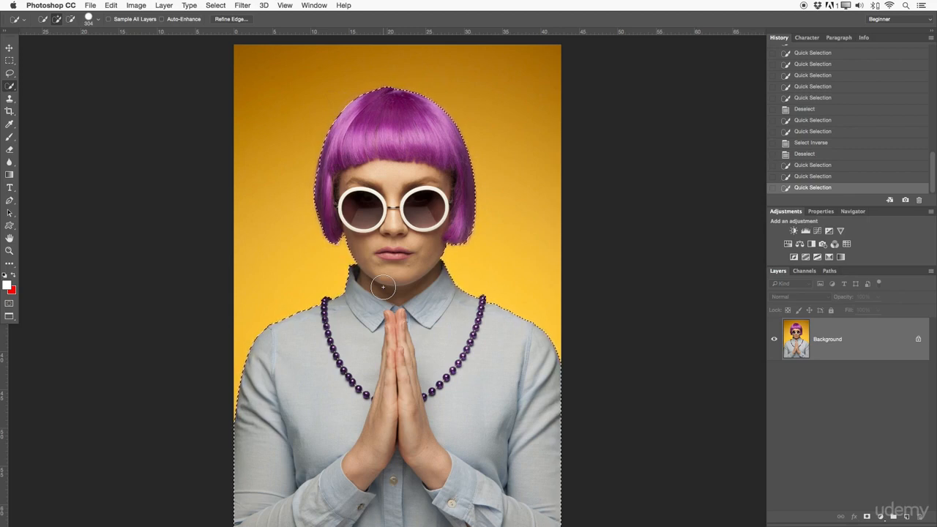
Step: Clear the selection around the woman and select both dark sunglass lenses with the Quick Selection Tool
key(cmd+d)
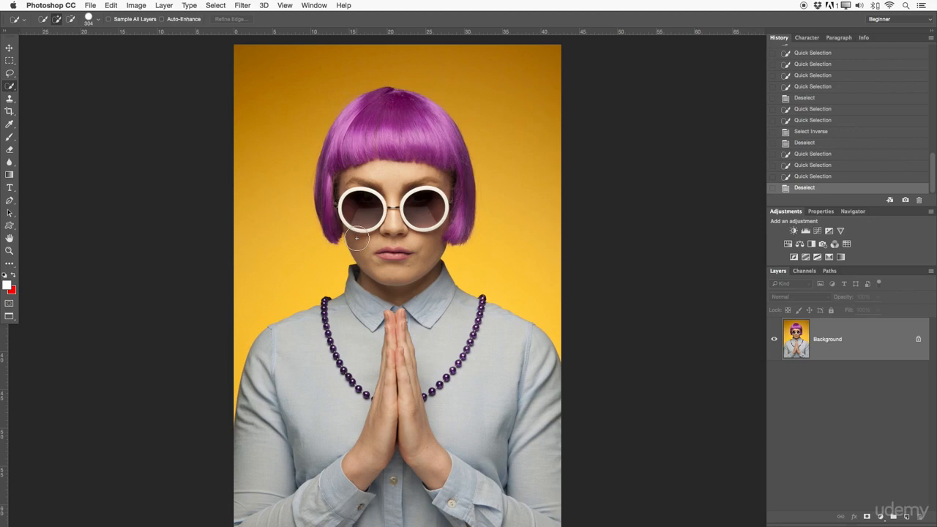
click(421, 208)
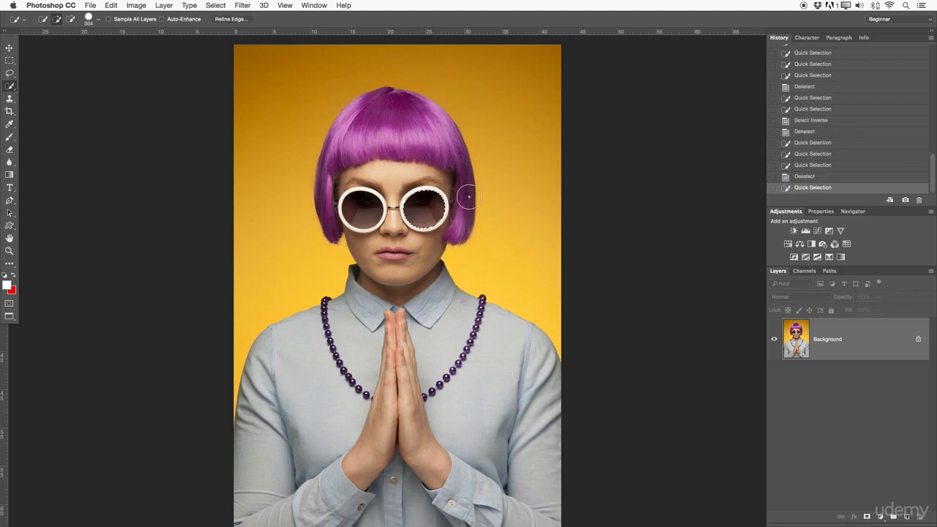
click(364, 207)
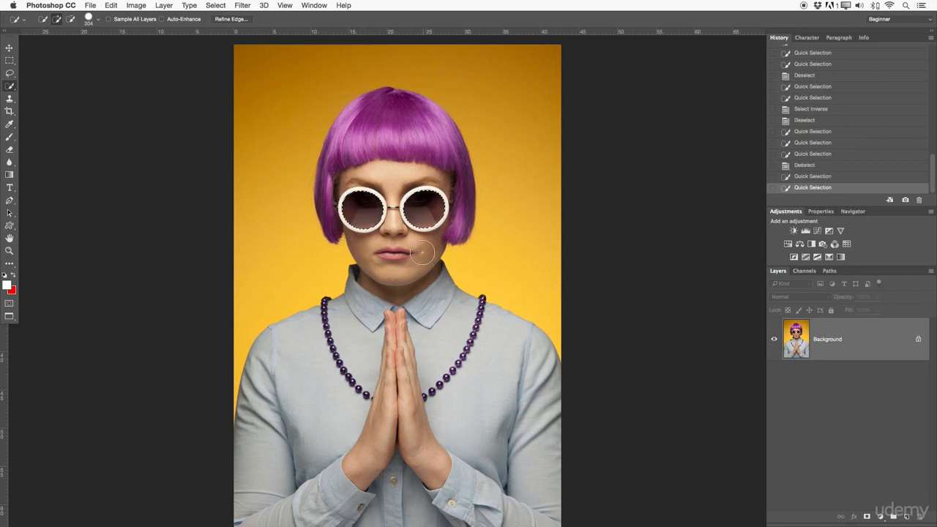
key(z)
click(422, 226)
drag(469, 153, 511, 207)
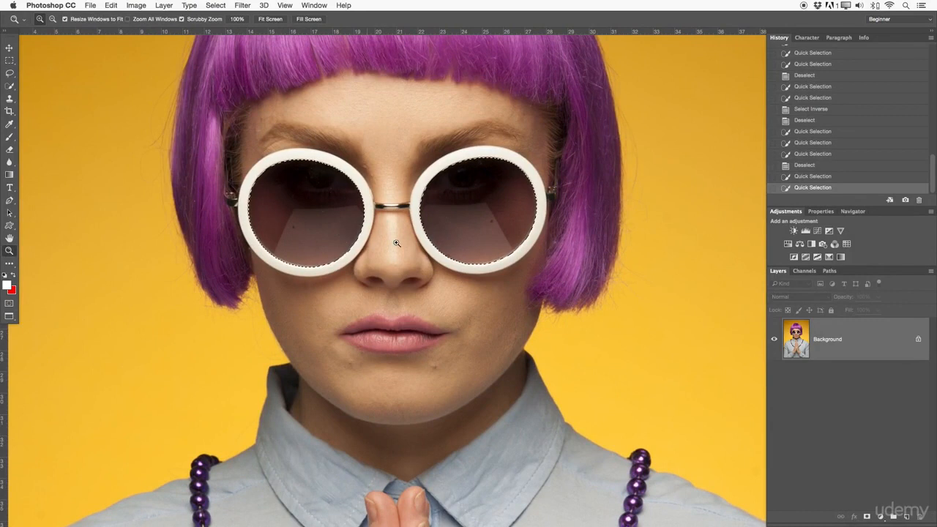
drag(397, 218, 352, 210)
Step: Clear the lens selection and switch to the Magic Wand Tool
key(super+d)
click(10, 86)
click(44, 93)
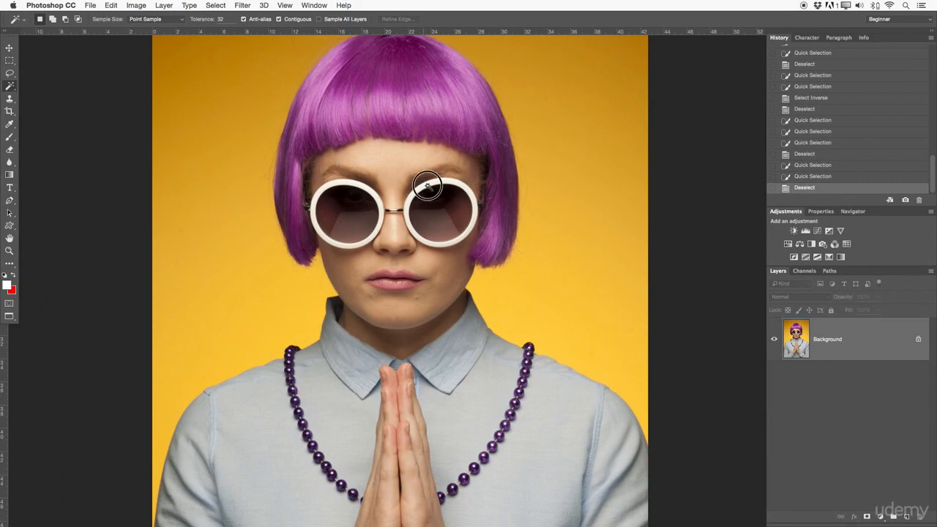
drag(428, 186, 436, 199)
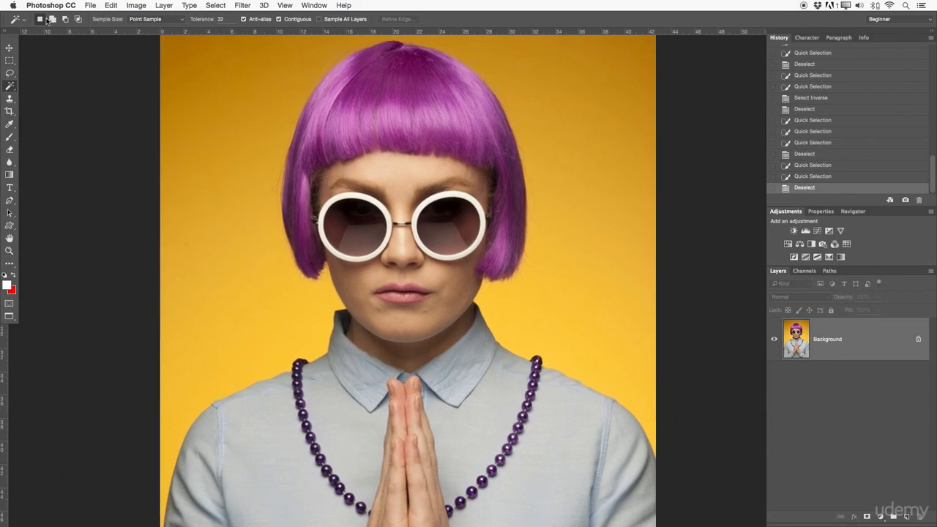
click(11, 61)
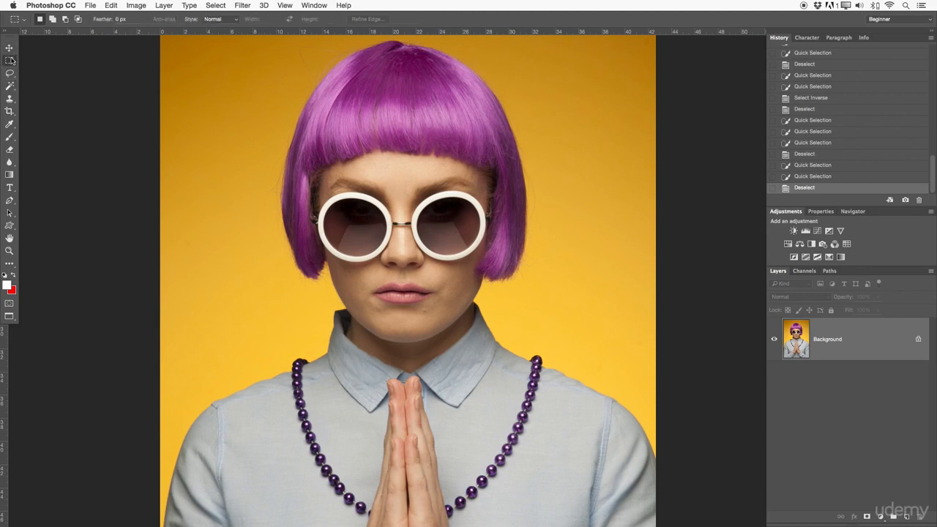
click(11, 87)
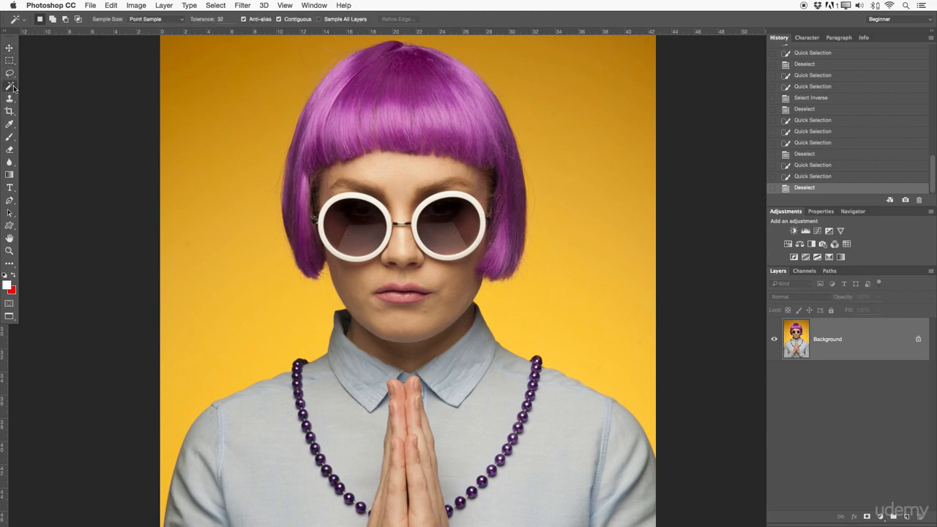
scroll(447, 276, up, 3)
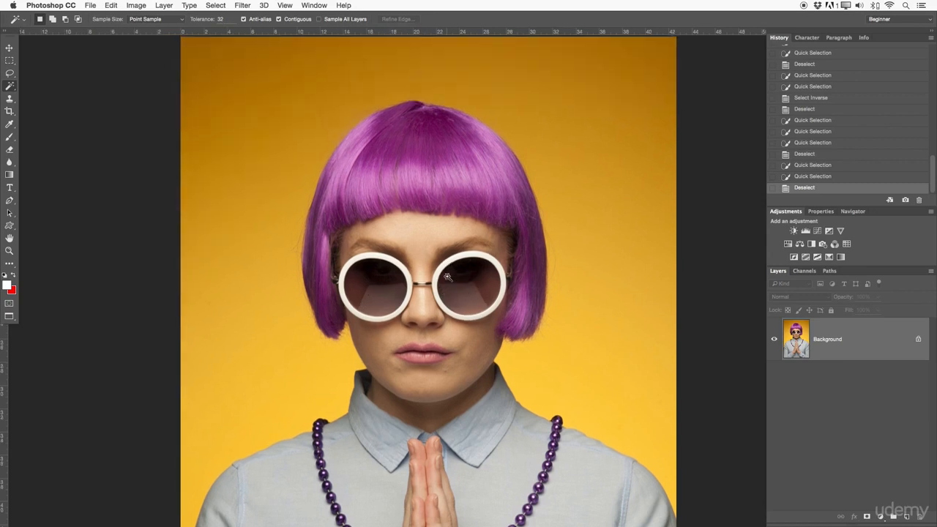
Step: Select the whole yellow backdrop around the woman with the Magic Wand at tolerance 32, adding the darker and lighter areas to the selection
key(z)
alt+click(402, 265)
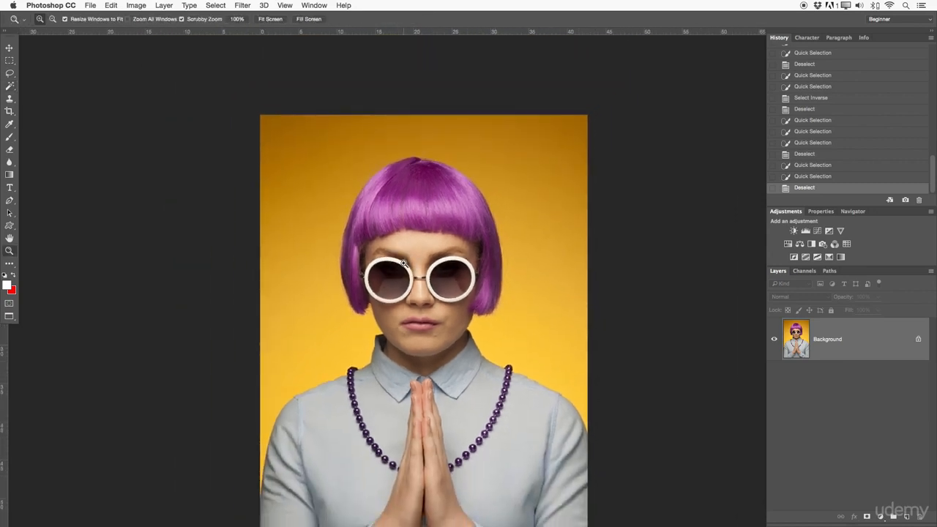
drag(376, 341, 380, 319)
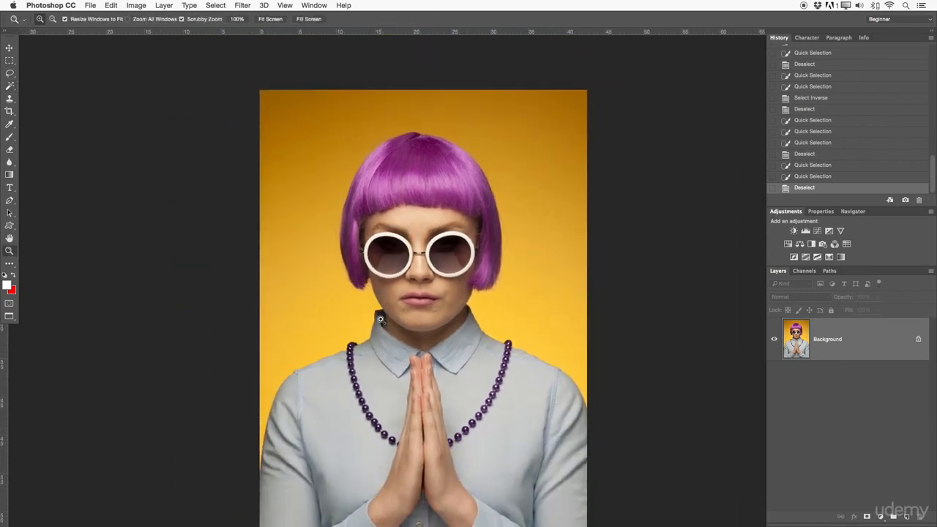
click(10, 86)
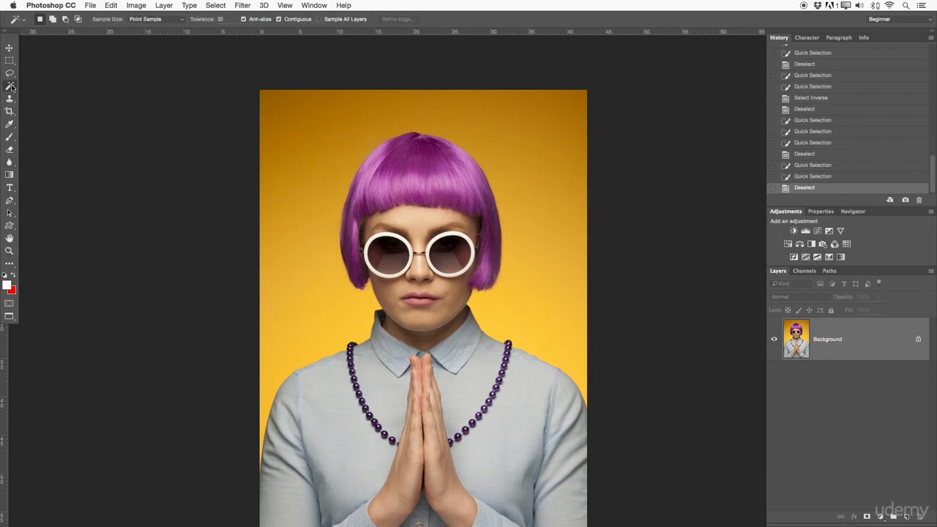
click(44, 95)
drag(315, 151, 318, 141)
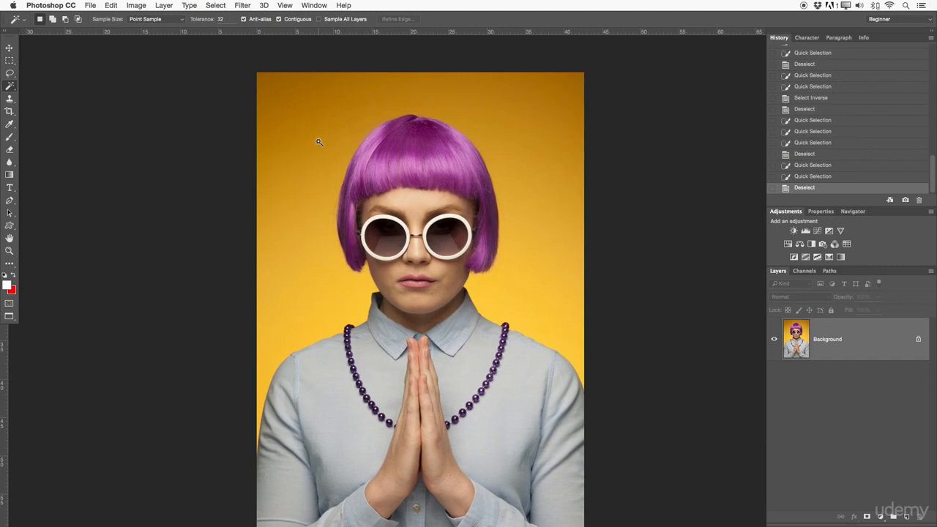
click(298, 143)
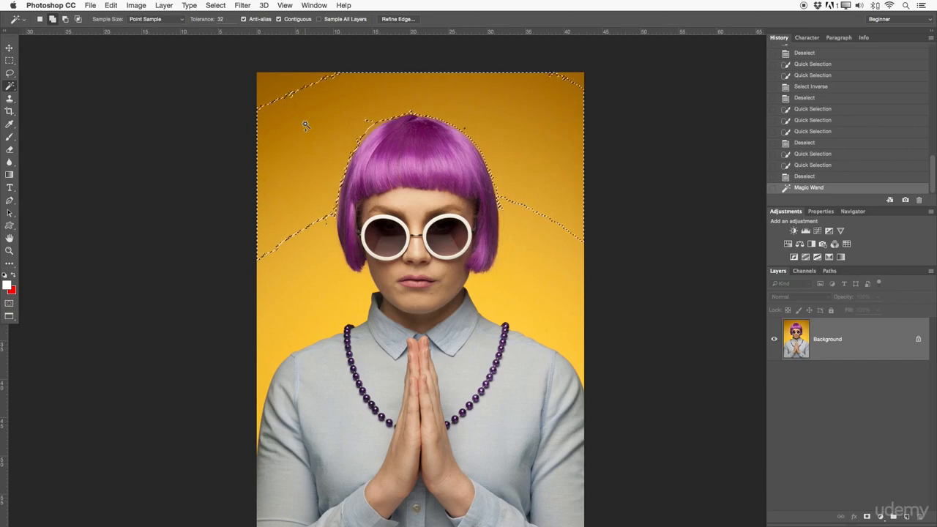
click(291, 87)
click(517, 247)
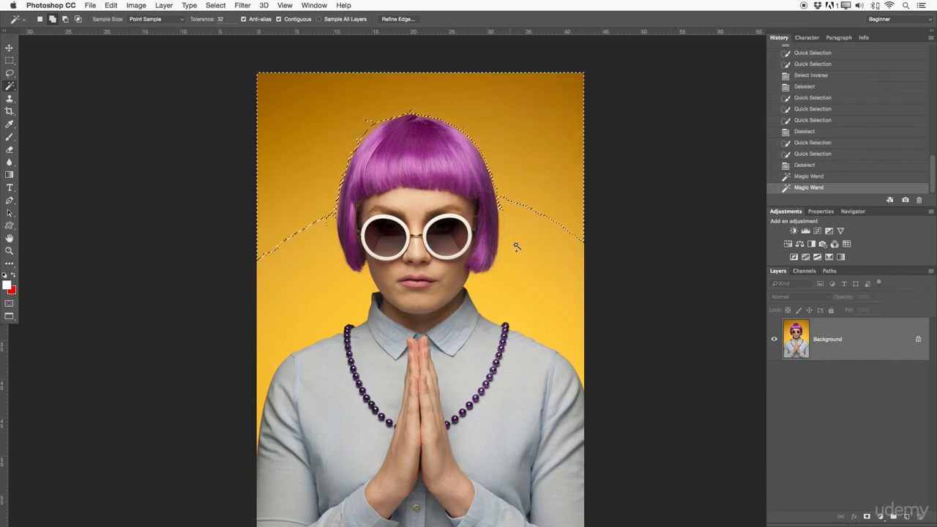
click(329, 259)
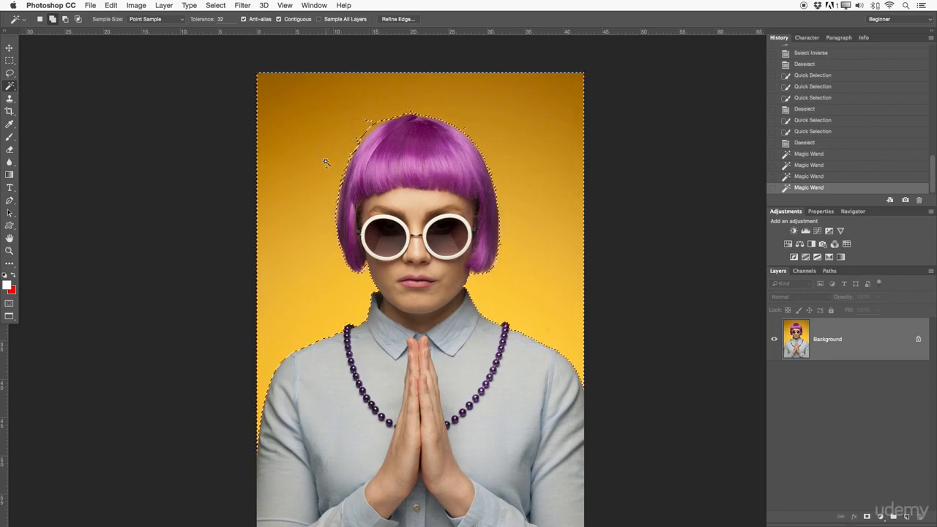
click(370, 128)
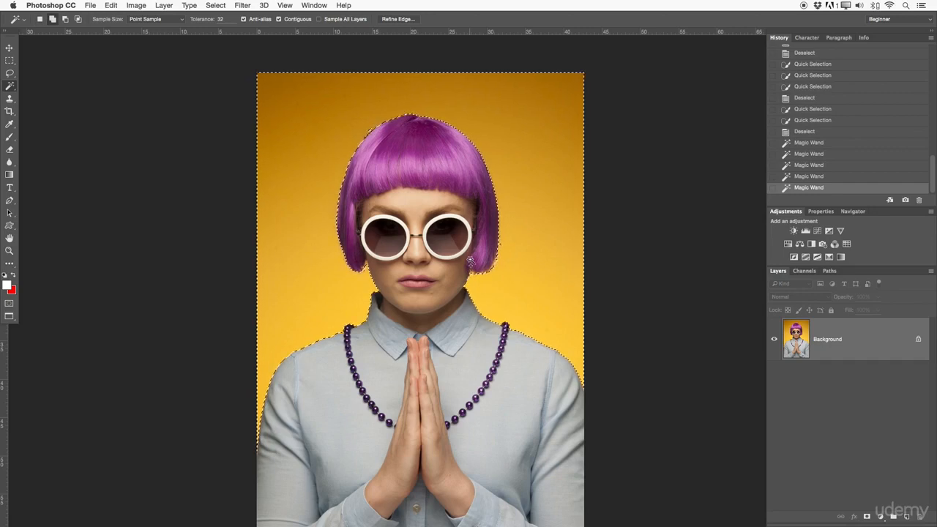
click(519, 245)
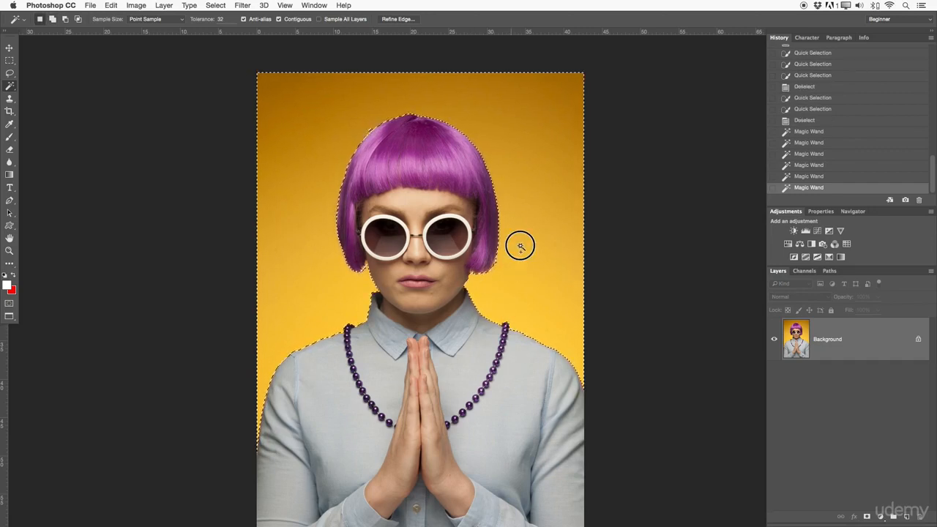
Step: Clear the Magic Wand selection of the yellow backdrop
scroll(328, 238, down, 3)
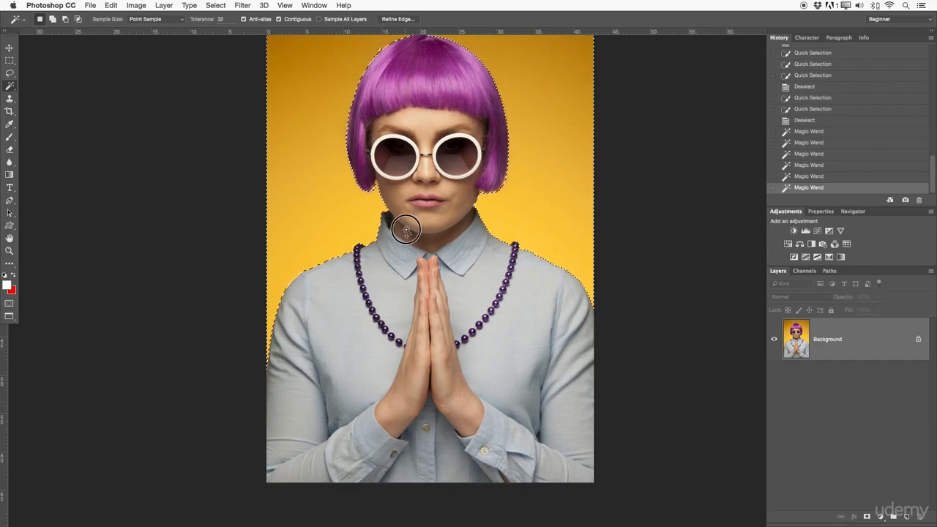
drag(403, 224, 420, 253)
key(z)
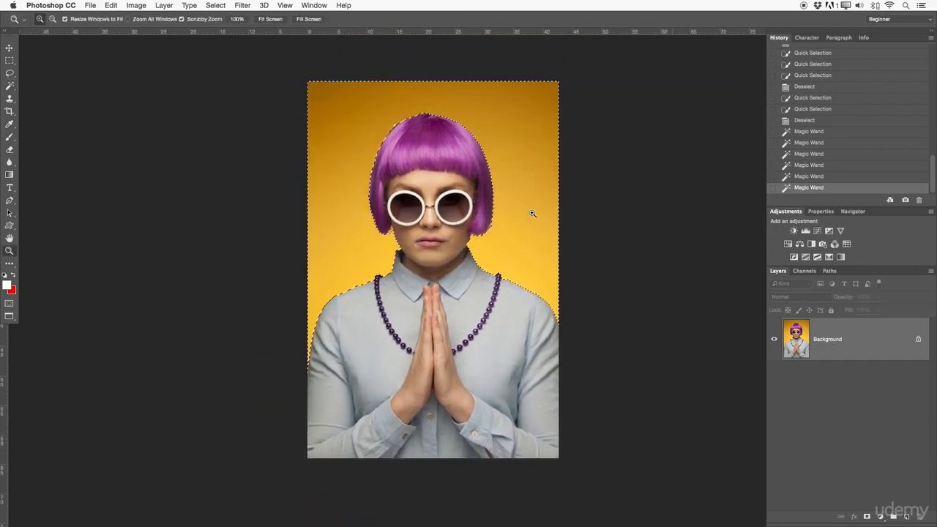
key(super+d)
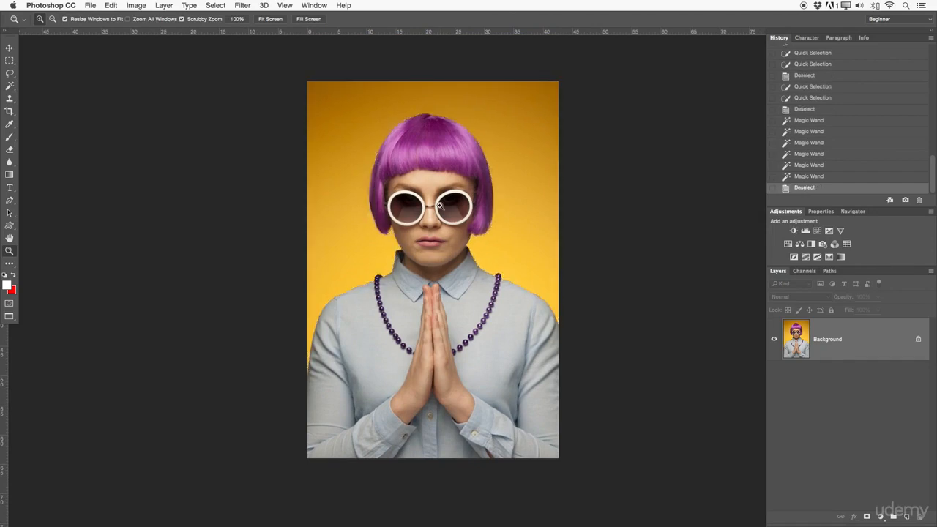
Step: Select the entire dark area of the left sunglass lens with the Magic Wand, adding the missed lower and upper parts
click(440, 205)
click(407, 226)
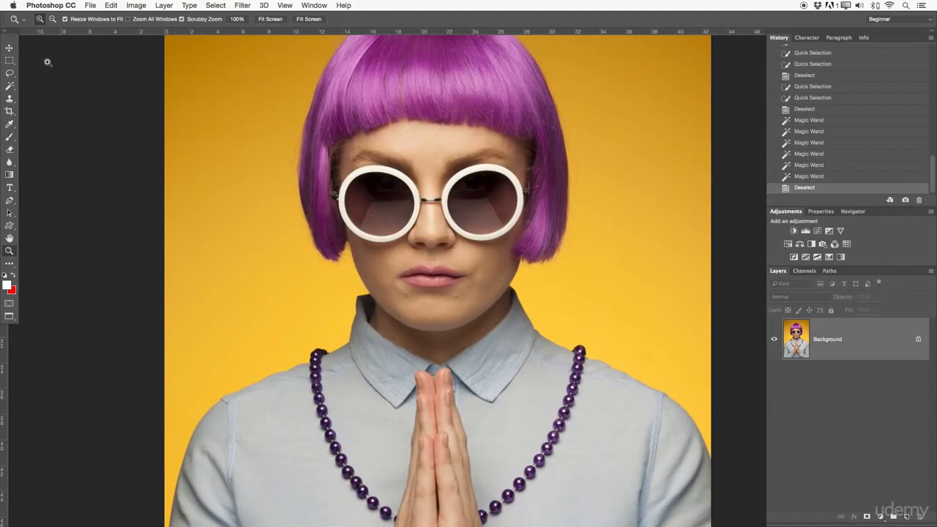
click(9, 86)
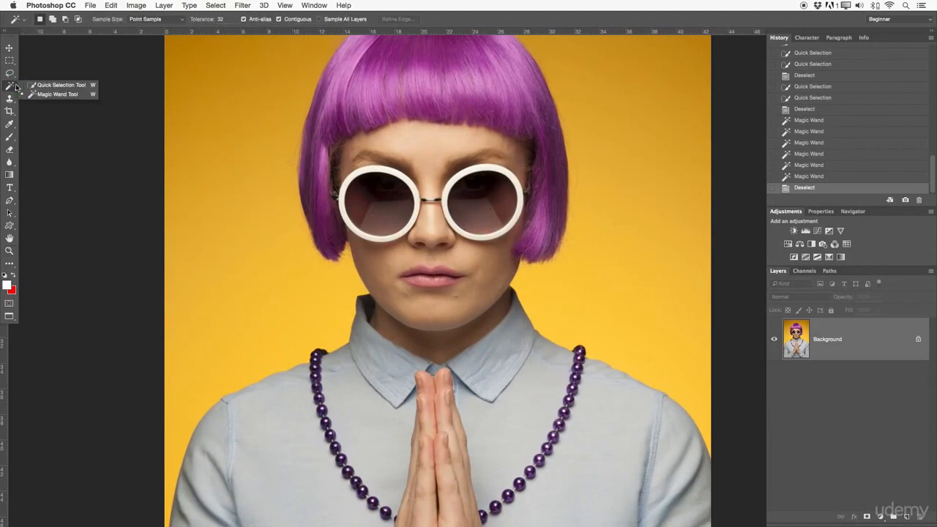
click(71, 94)
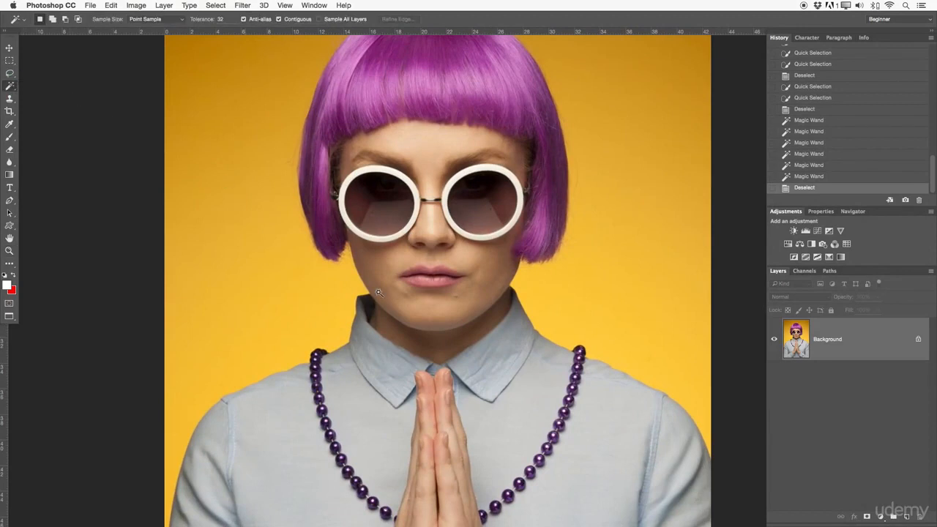
click(385, 215)
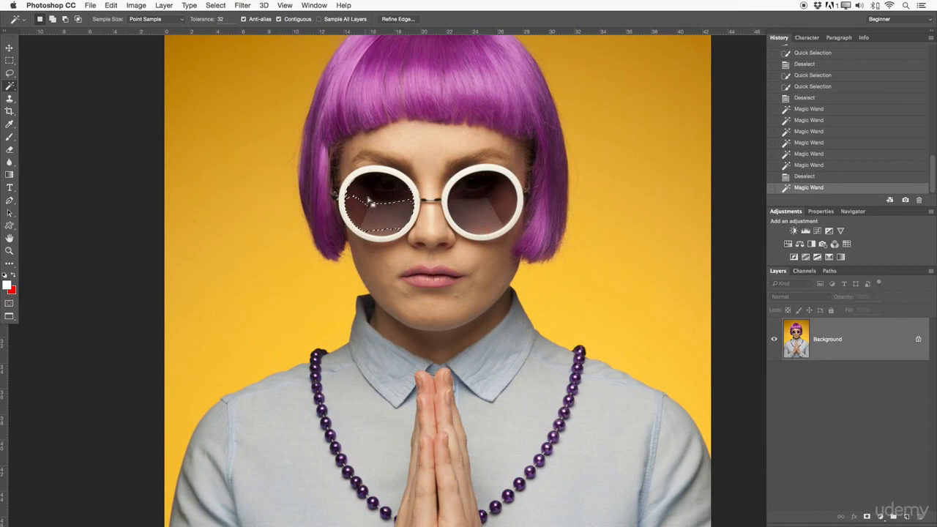
shift+click(393, 232)
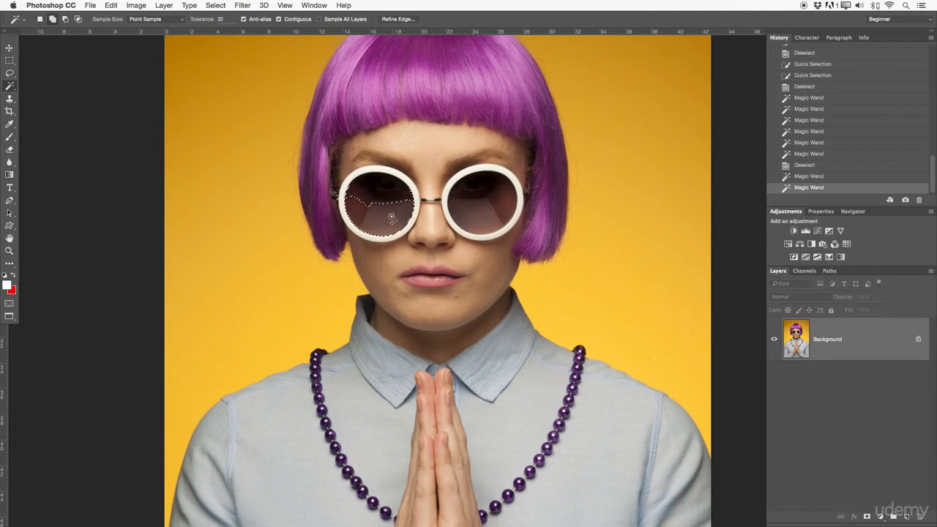
shift+click(384, 202)
shift+click(358, 198)
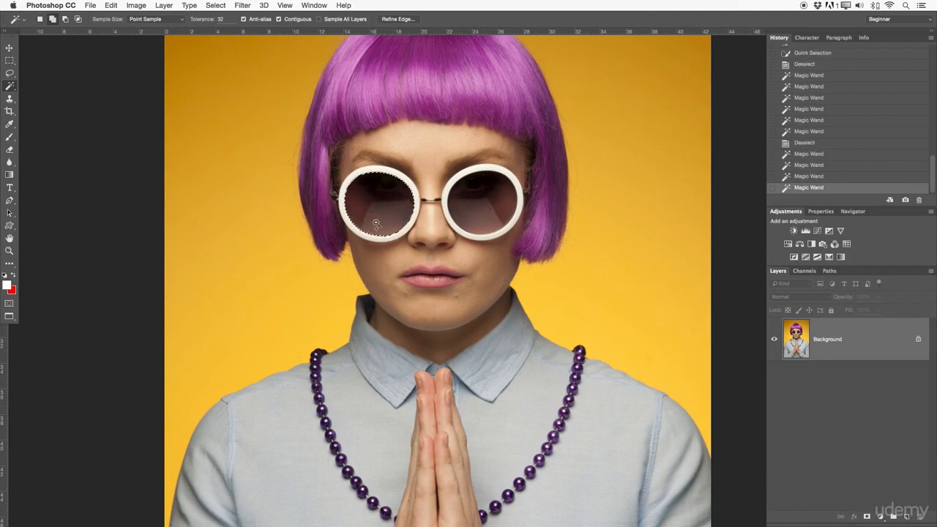
Step: Add the entire right sunglass lens to the Magic Wand selection, including its lower edge and dark upper part
key(z)
drag(366, 205, 418, 196)
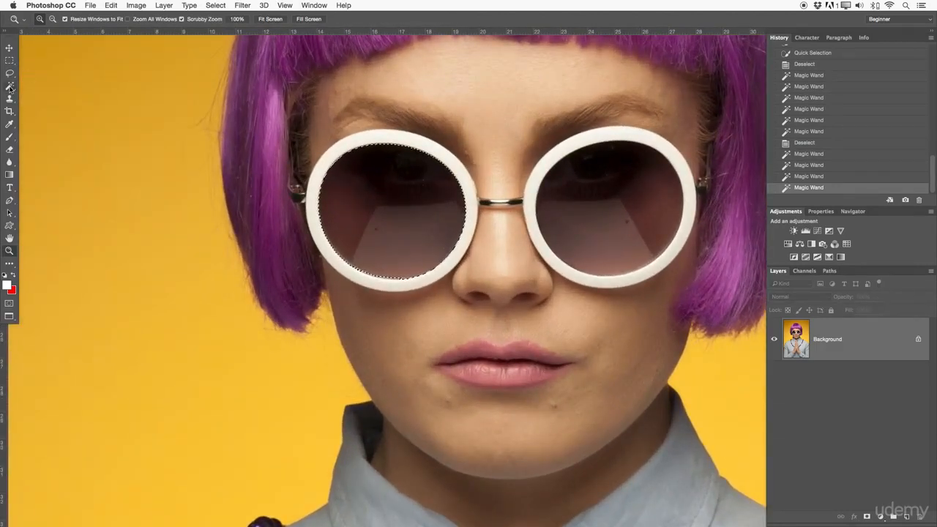
key(w)
shift+click(598, 224)
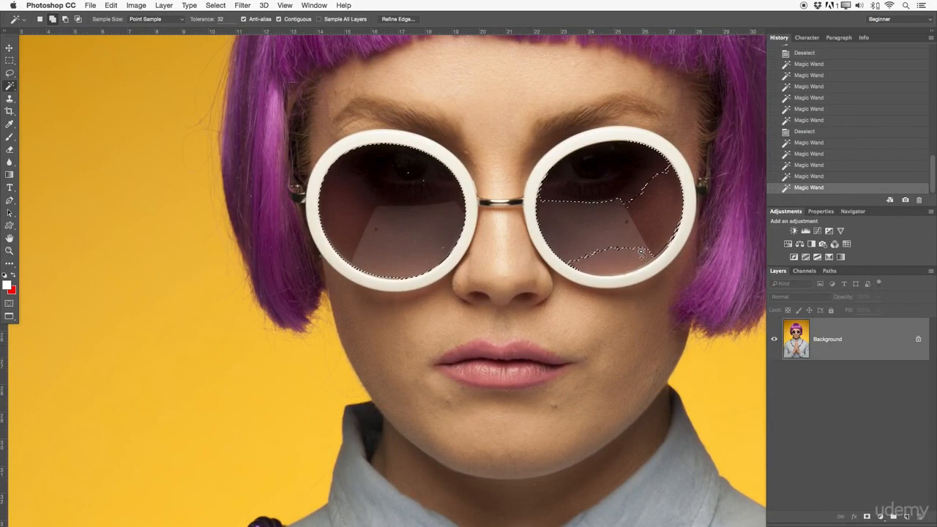
click(616, 258)
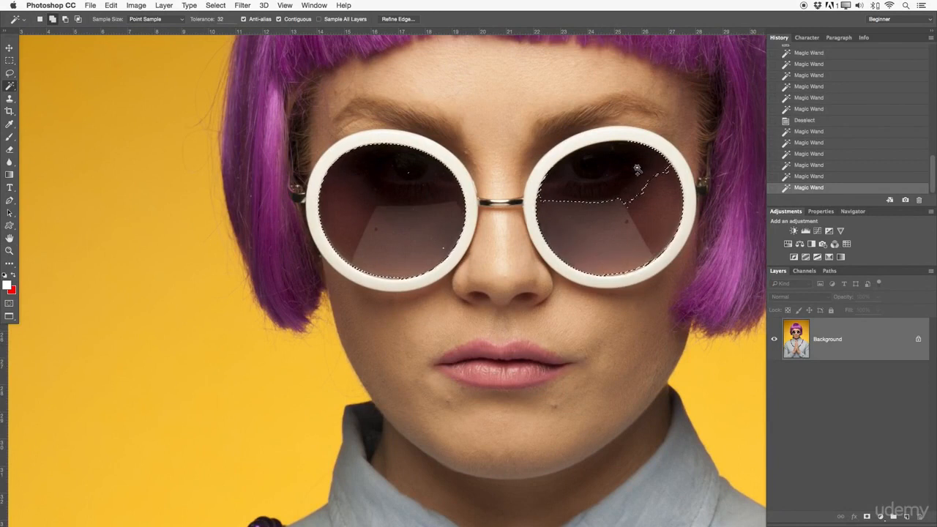
click(630, 170)
click(551, 188)
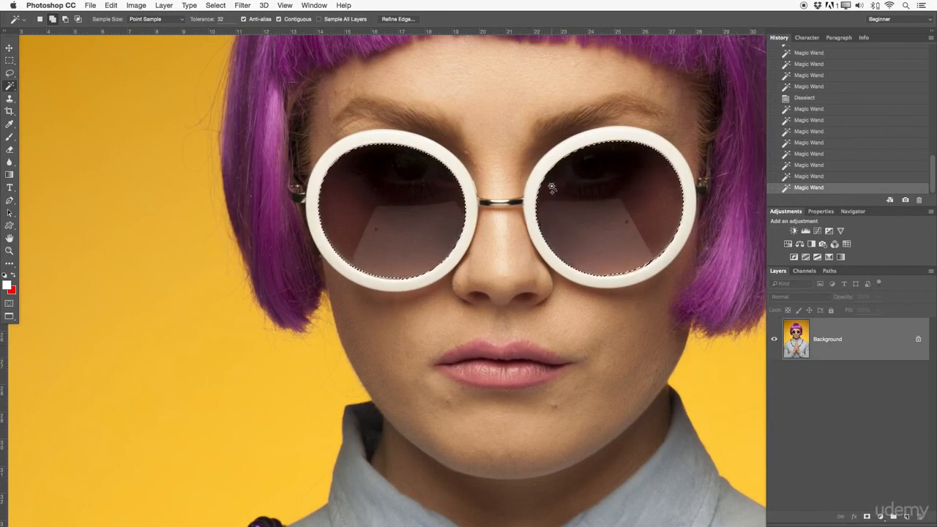
Step: Add the remaining lower edges of the right and left sunglass lenses to the Magic Wand selection at tolerance 32
click(616, 273)
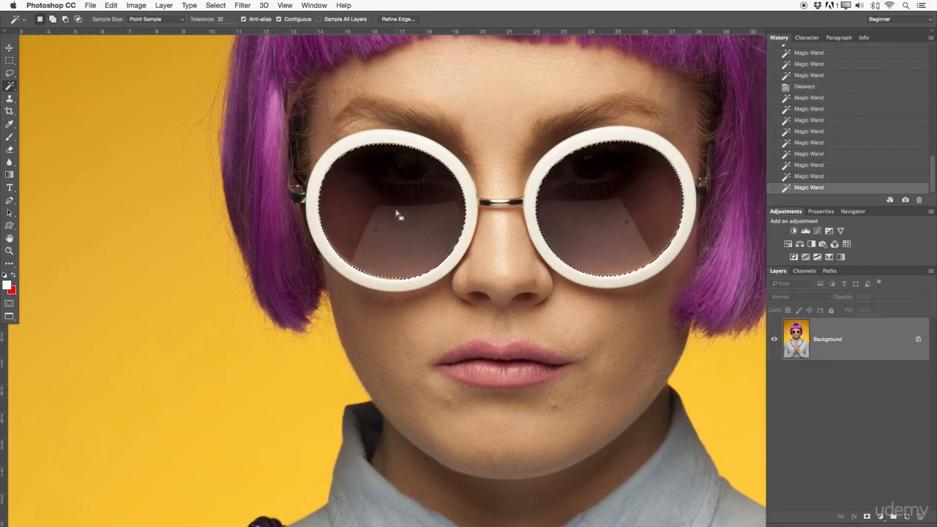
key(z)
click(406, 249)
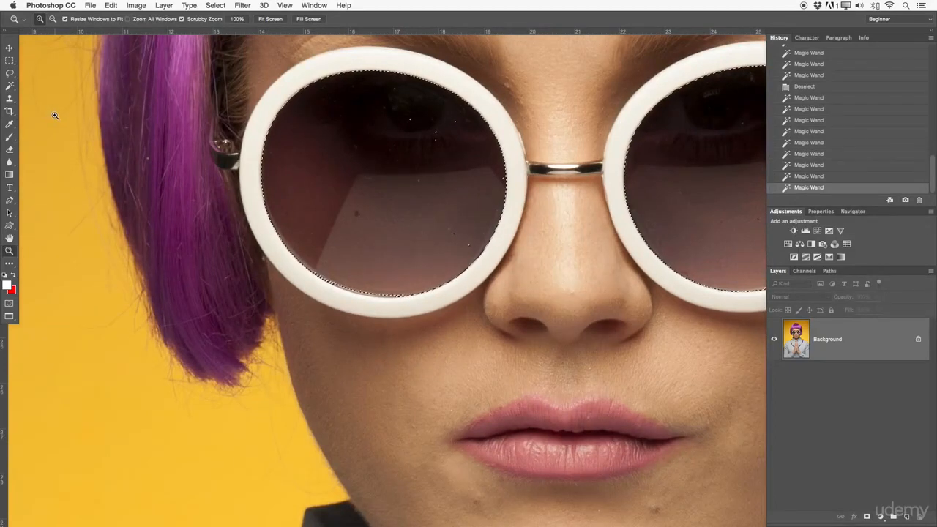
key(w)
shift+click(378, 296)
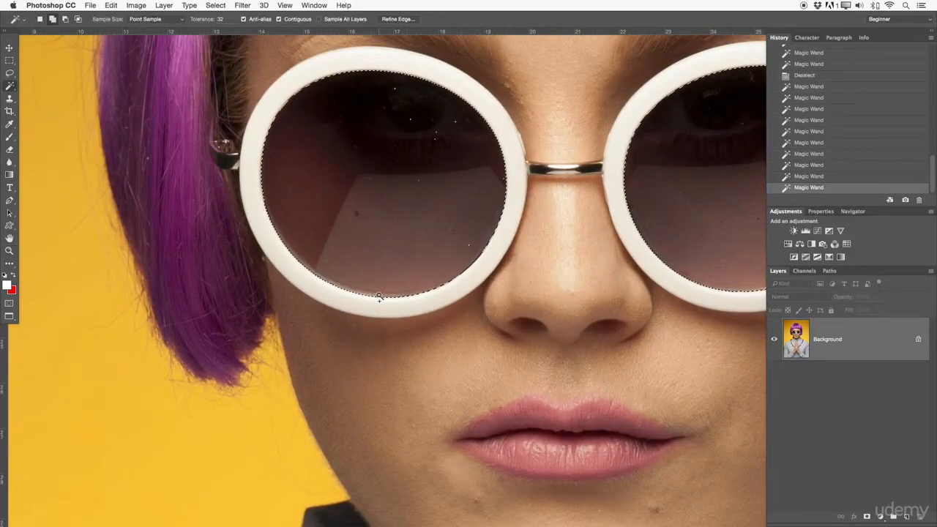
Step: Check the left lens up close for unselected spots and clear the Magic Wand selection of both sunglass lenses
key(z)
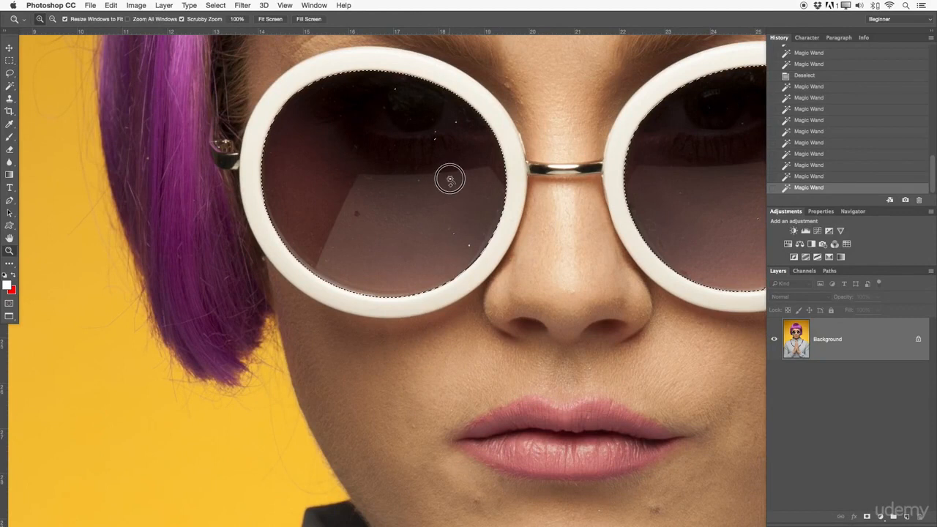
click(447, 178)
scroll(481, 182, up, 2)
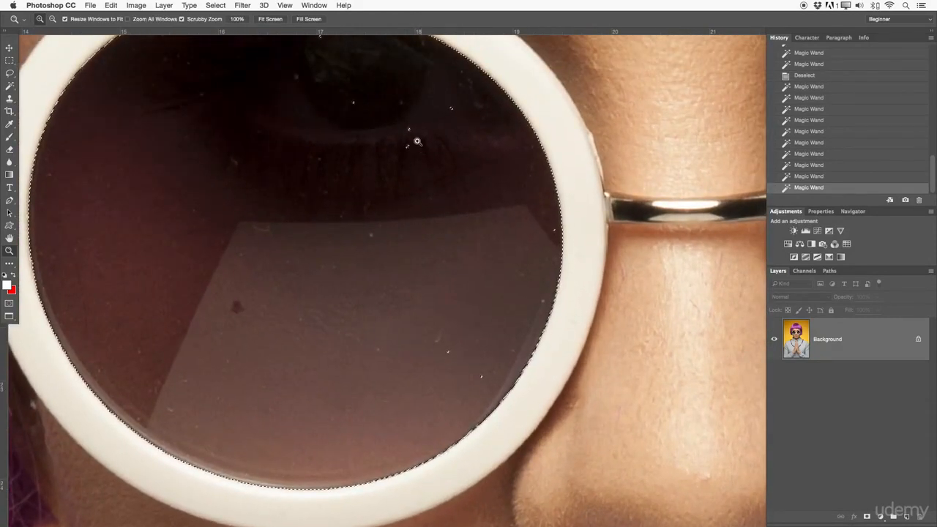
drag(325, 83, 324, 208)
drag(502, 236, 472, 225)
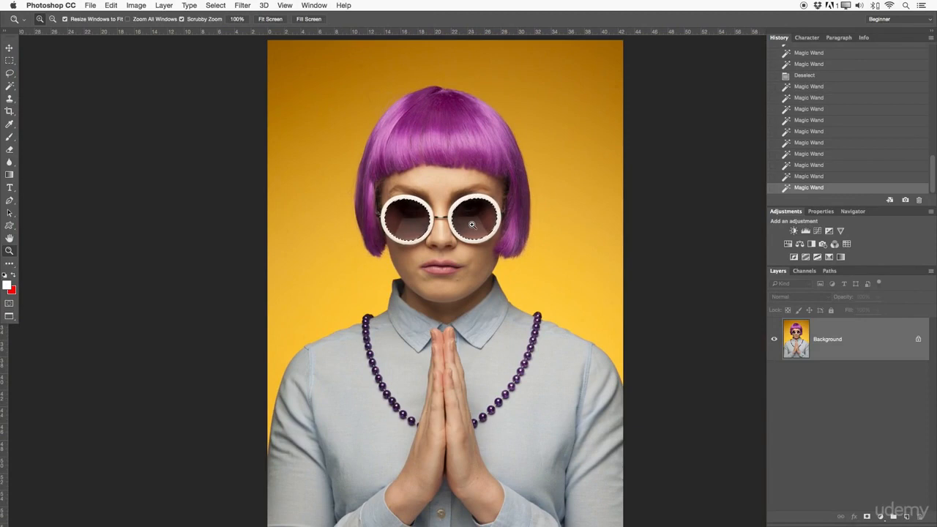
key(super+d)
key(super+minus)
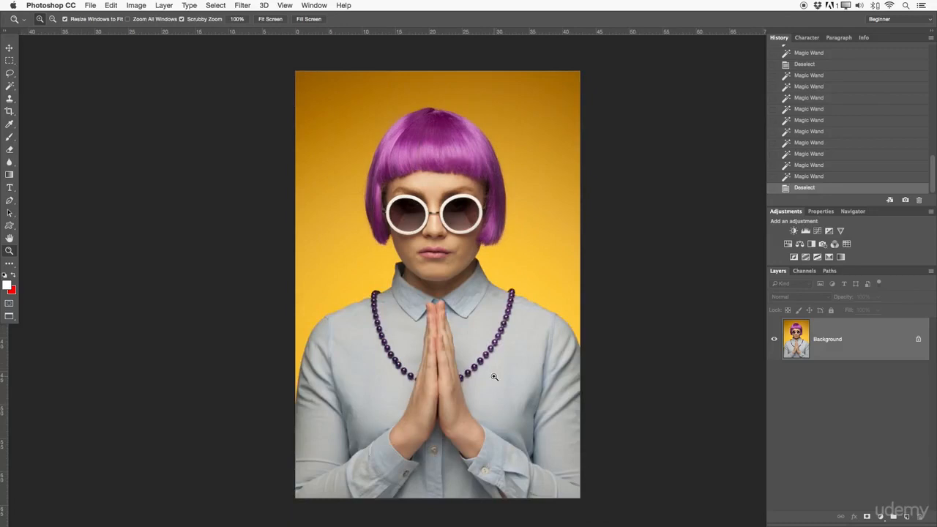